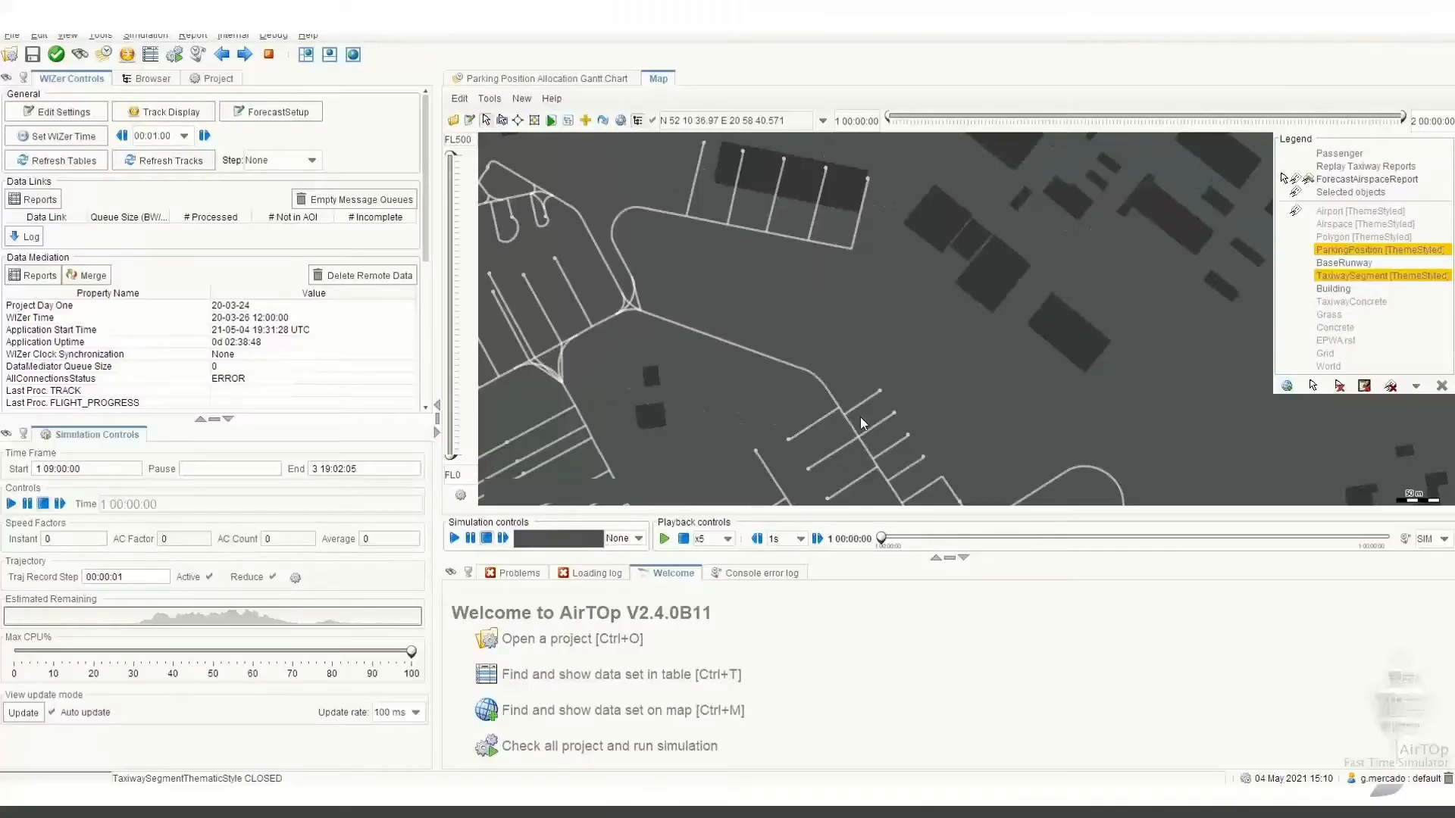
Collapse the pane beneath the map to give the airport layout more room.
{"action": "left_click", "coordinate": [967, 559]}
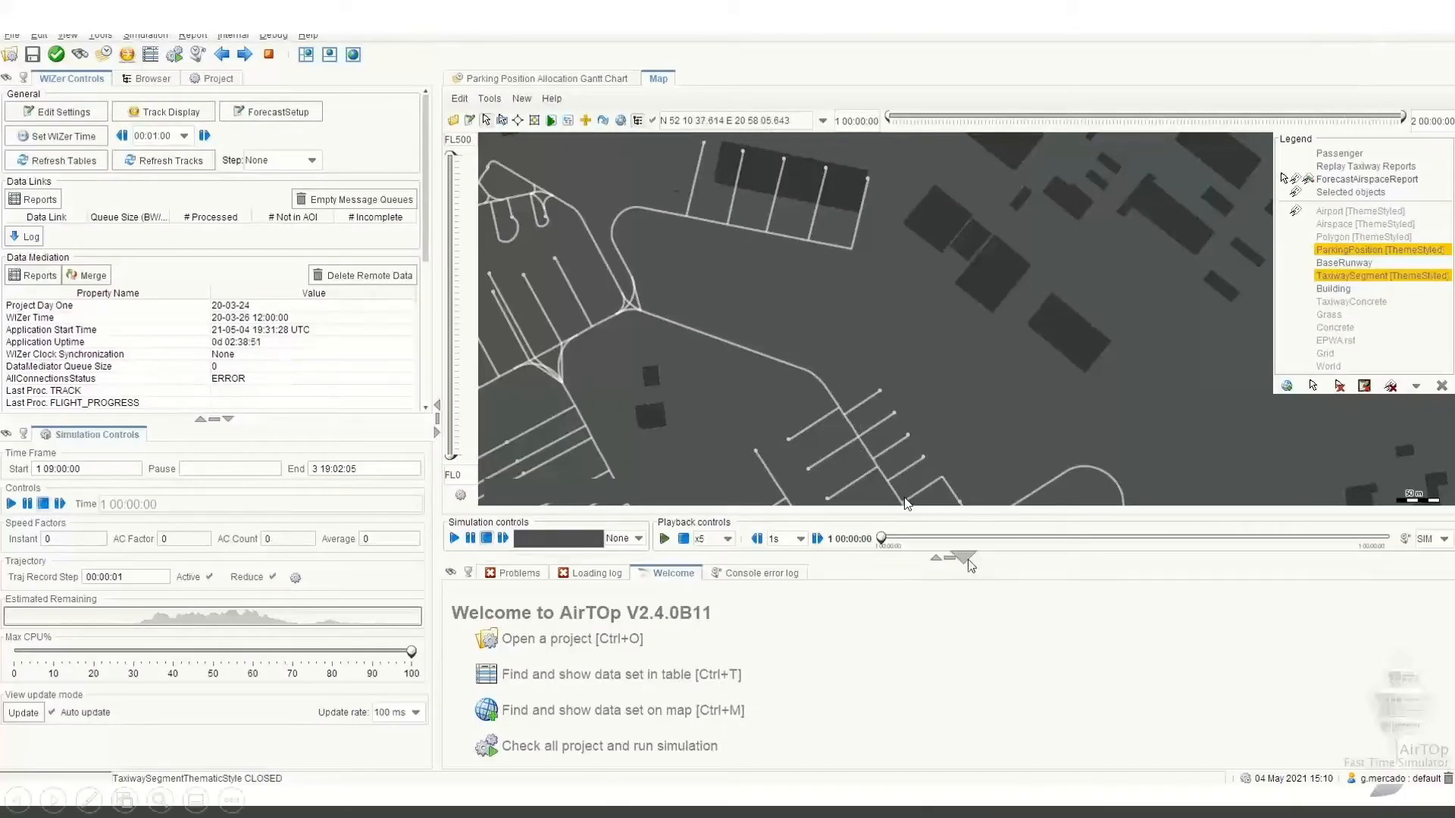
{"action": "left_click_drag", "start_coordinate": [708, 461], "coordinate": [893, 447]}
{"action": "scroll", "coordinate": [889, 450], "scroll_direction": "up", "scroll_amount": 2}
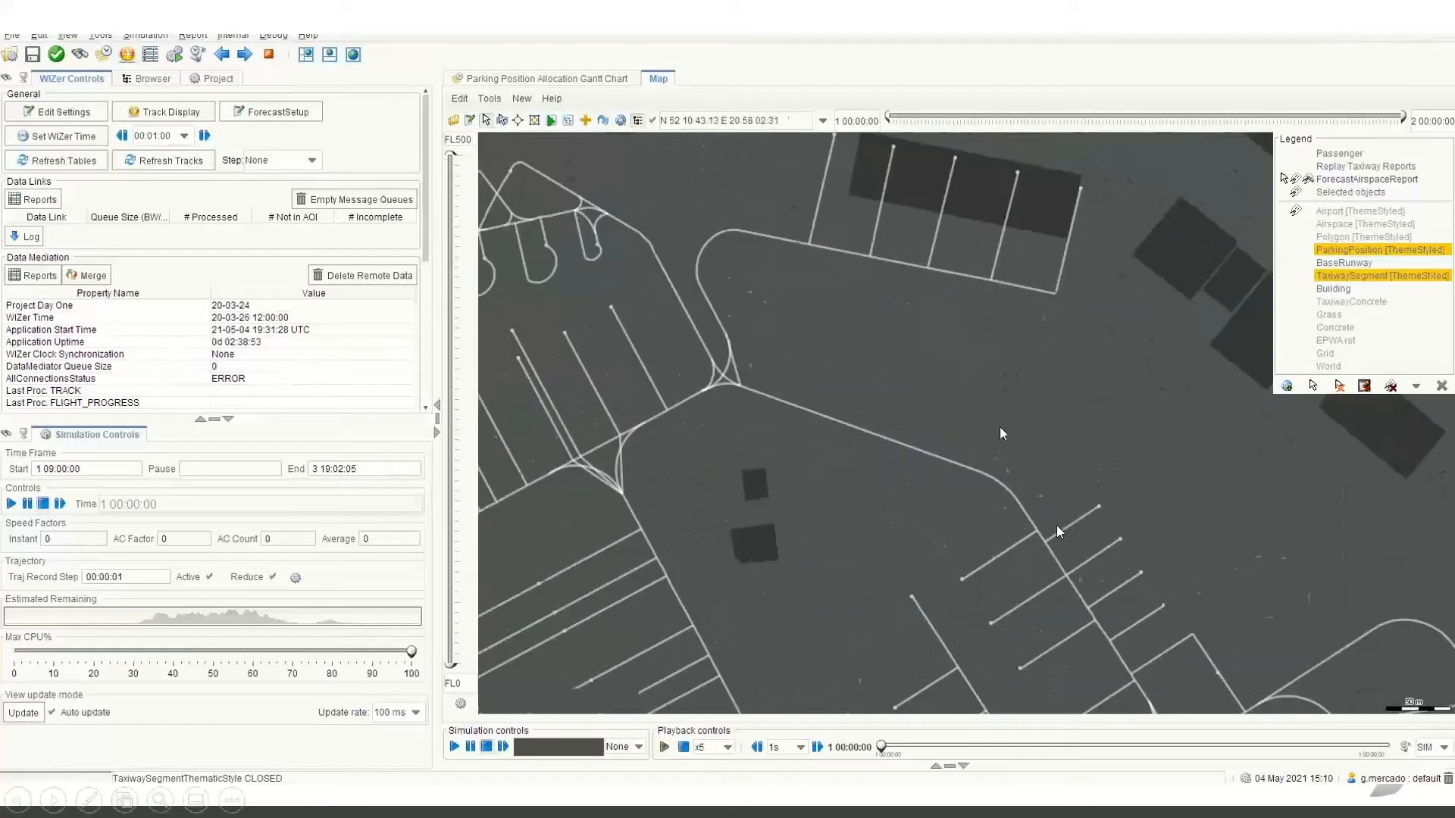
{"action": "left_click_drag", "start_coordinate": [1075, 479], "coordinate": [968, 506]}
{"action": "scroll", "coordinate": [863, 492], "scroll_direction": "up", "scroll_amount": 2}
{"action": "left_click_drag", "start_coordinate": [1066, 574], "coordinate": [833, 346]}
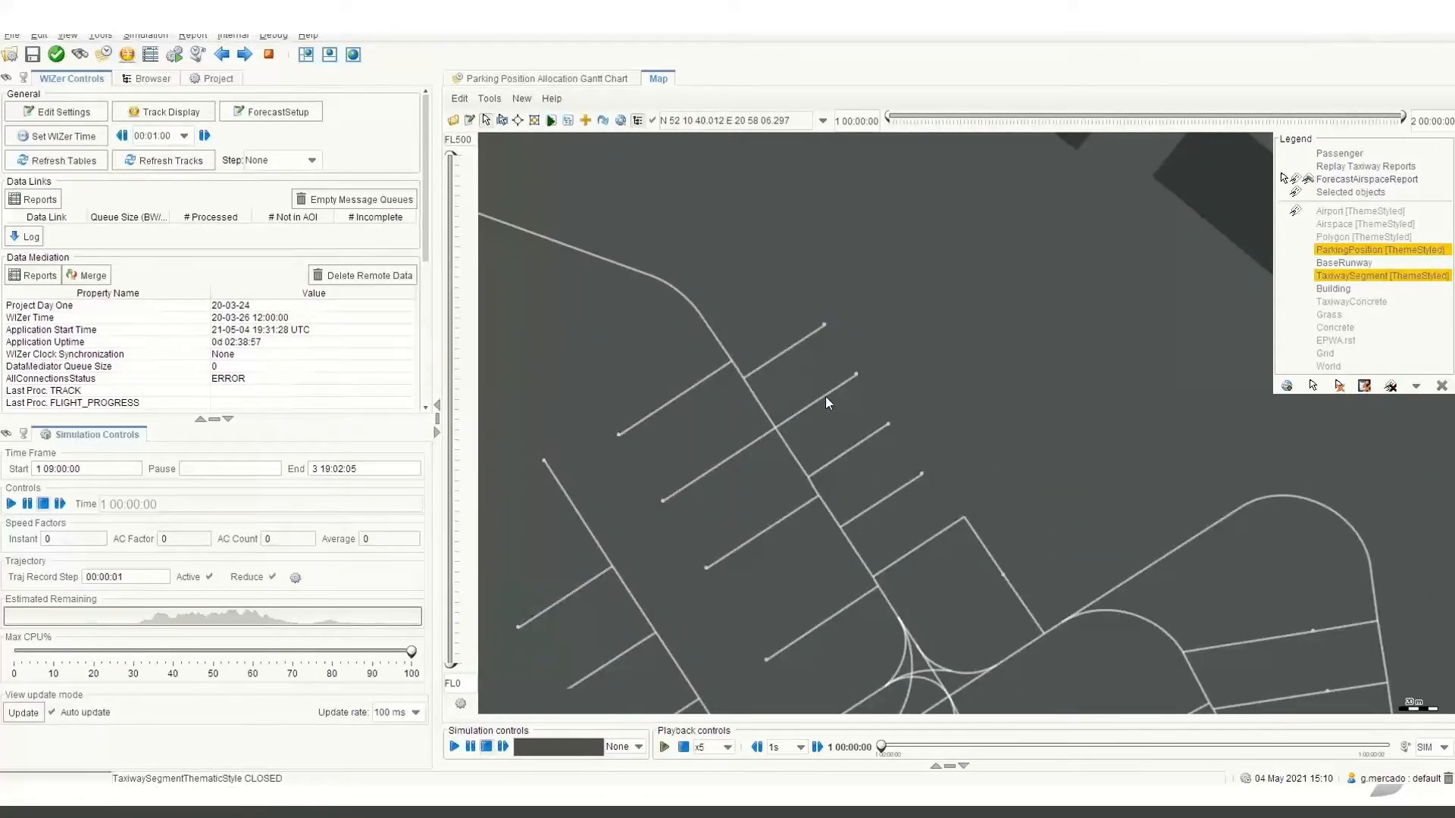
Make the TaxiwaySegment layer selectable and show the EPWA.rst satellite image on the map.
{"action": "right_click", "coordinate": [1405, 276]}
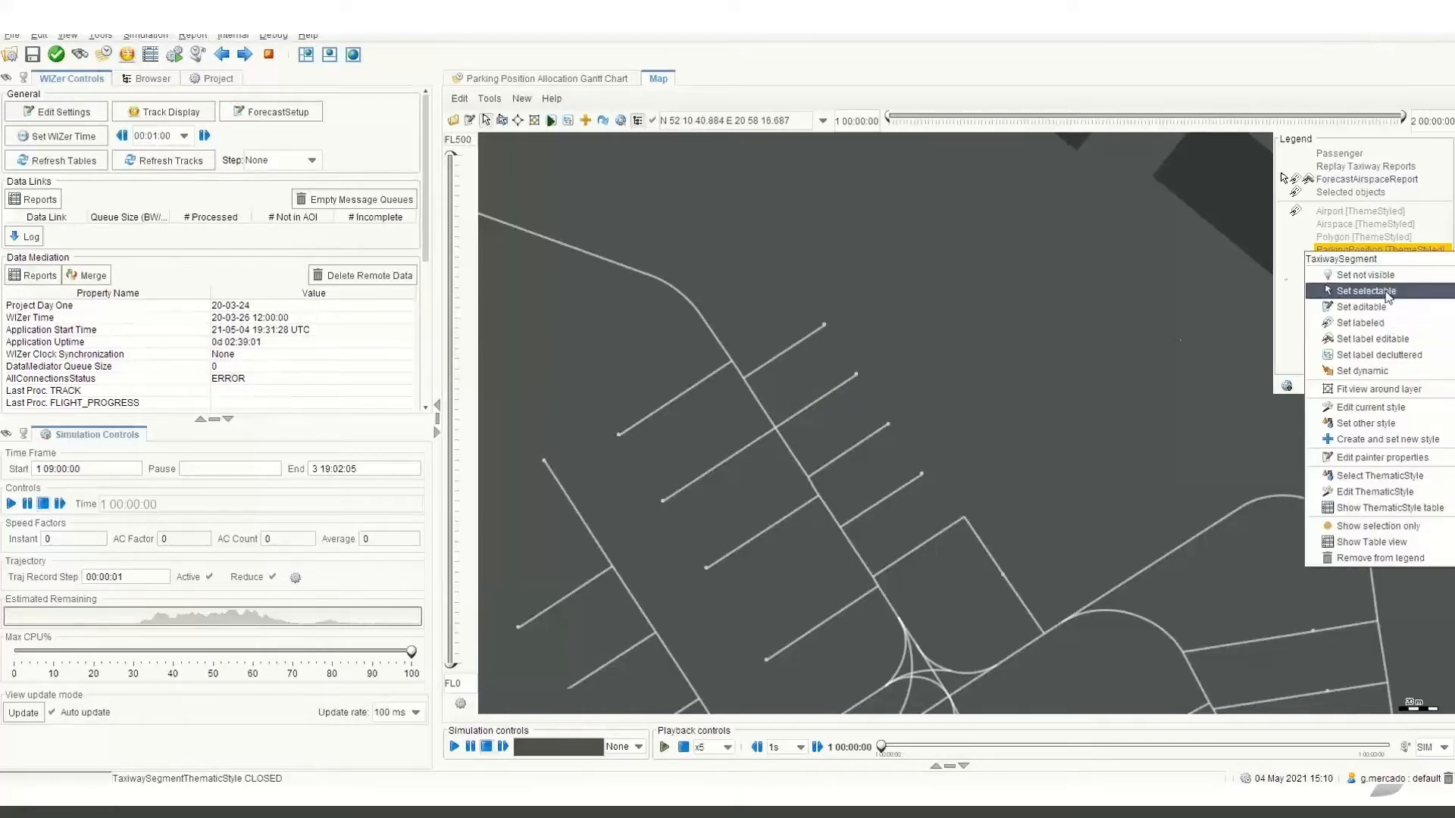
{"action": "left_click", "coordinate": [1365, 291]}
{"action": "left_click", "coordinate": [866, 437]}
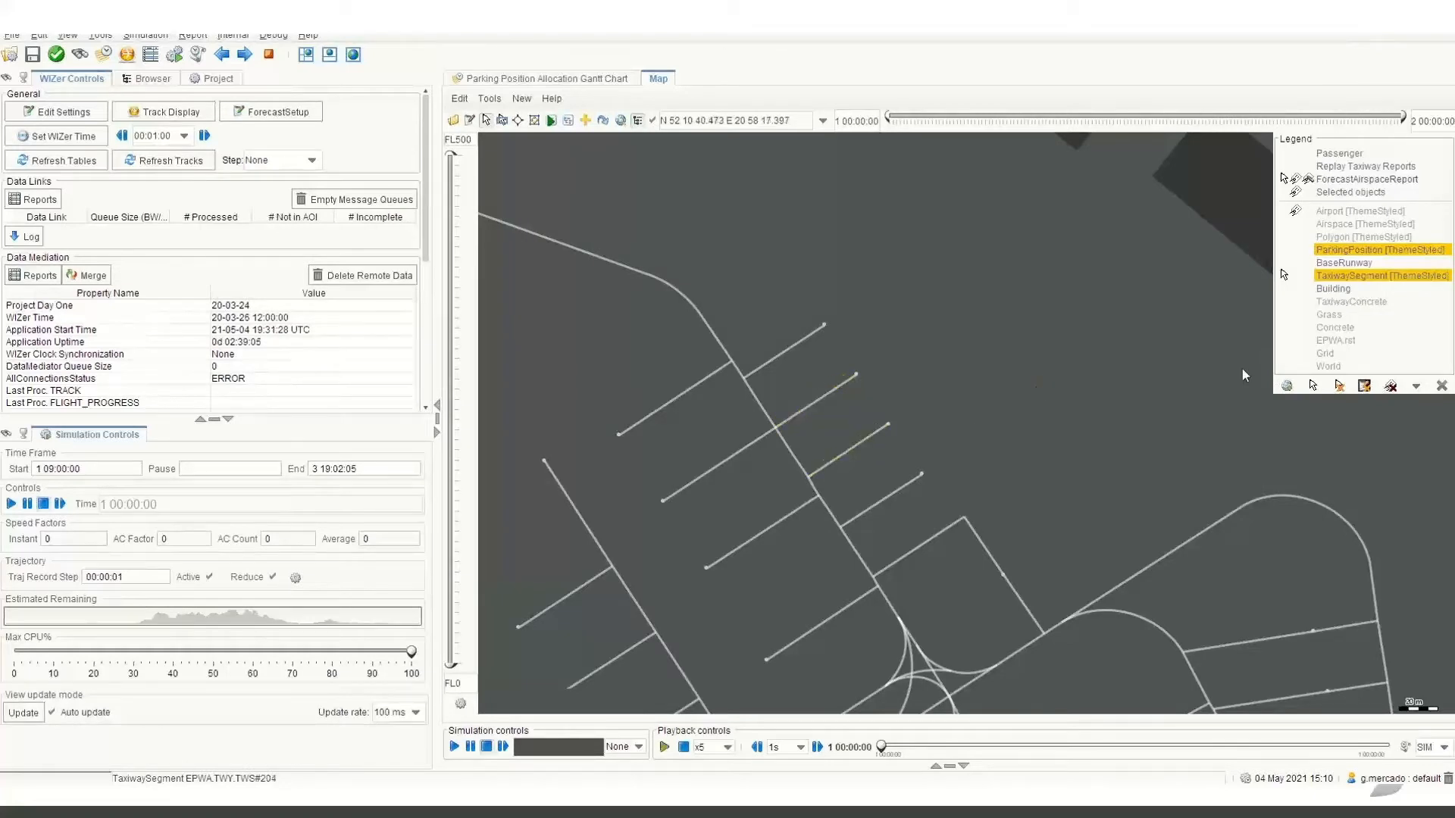
{"action": "right_click", "coordinate": [1330, 347]}
{"action": "left_click", "coordinate": [1343, 350]}
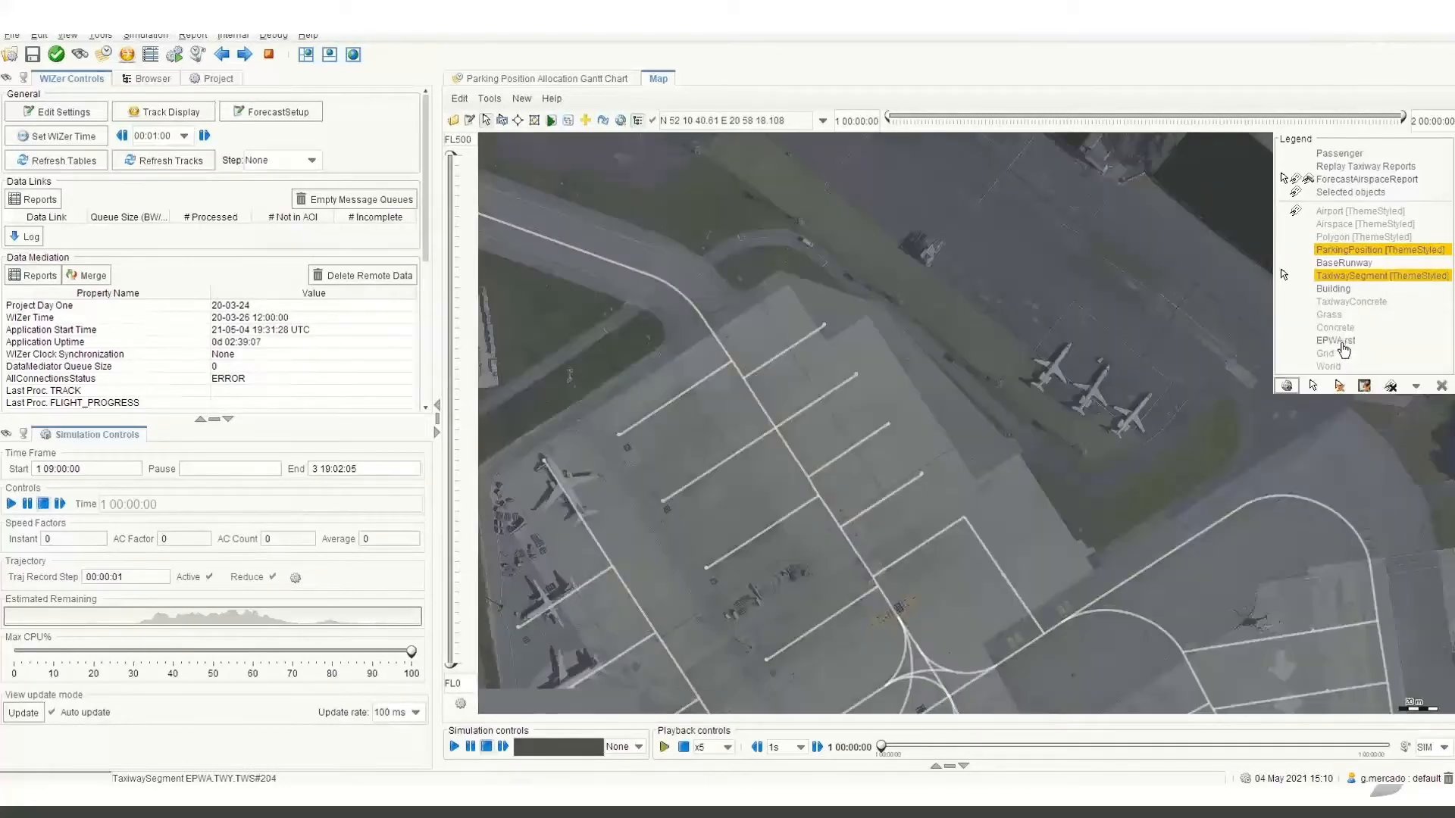
Examine the satellite image around the eastern aprons for parked aircraft and areas without taxiway lines.
{"action": "left_click_drag", "start_coordinate": [1127, 512], "coordinate": [833, 219]}
{"action": "left_click_drag", "start_coordinate": [844, 477], "coordinate": [829, 290]}
{"action": "left_click_drag", "start_coordinate": [980, 591], "coordinate": [679, 334]}
{"action": "left_click_drag", "start_coordinate": [718, 257], "coordinate": [943, 570]}
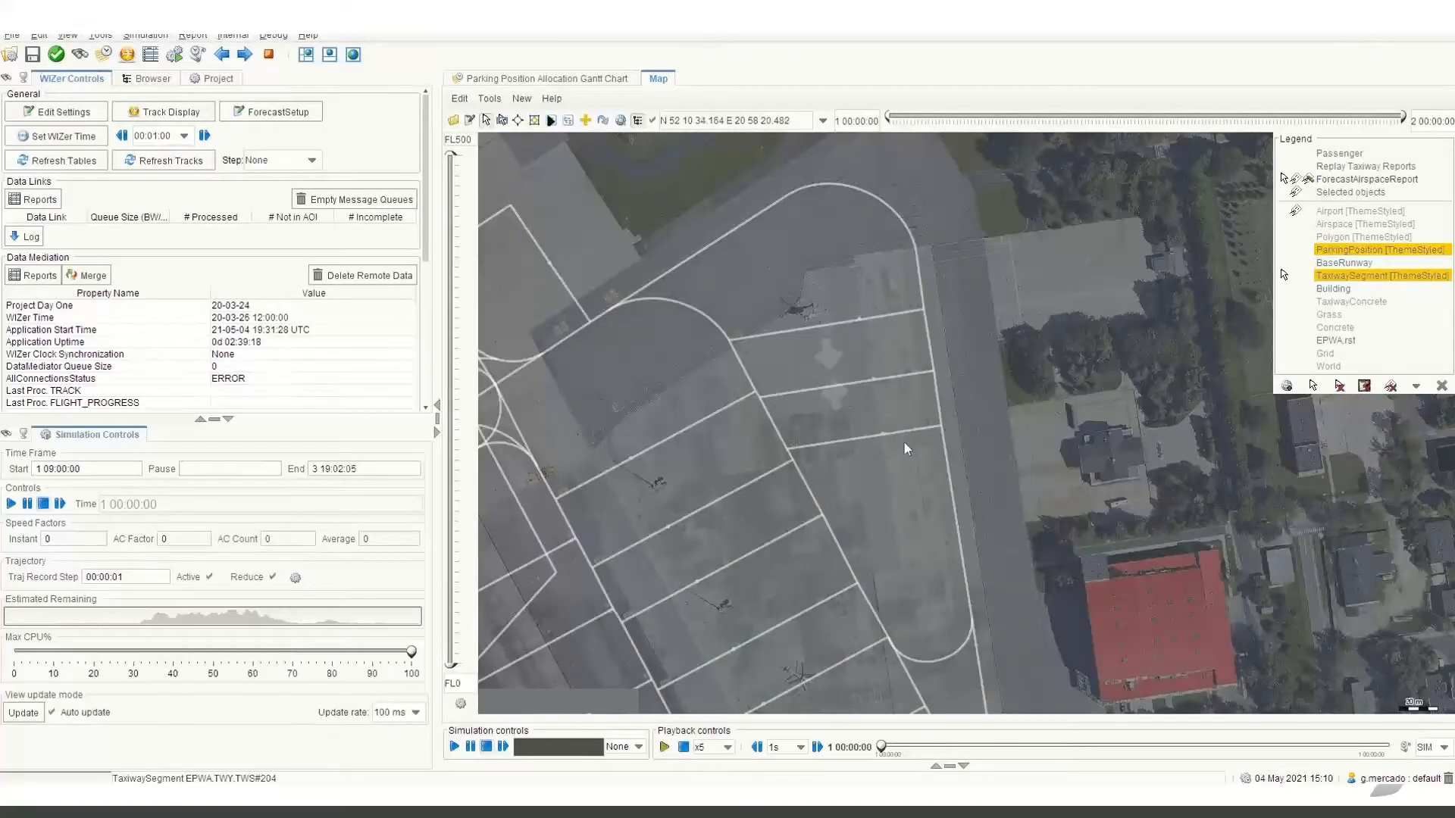
{"action": "scroll", "coordinate": [903, 442], "scroll_direction": "up", "scroll_amount": 1}
{"action": "scroll", "coordinate": [903, 442], "scroll_direction": "down", "scroll_amount": 2}
{"action": "left_click_drag", "start_coordinate": [784, 243], "coordinate": [919, 530]}
{"action": "scroll", "coordinate": [868, 514], "scroll_direction": "up", "scroll_amount": 1}
Draw taxiway segments with new taxiway points from the apron loop's northern curve up beside the hangar and down to the easternmost of the three parked aircraft.
{"action": "left_click", "coordinate": [521, 99]}
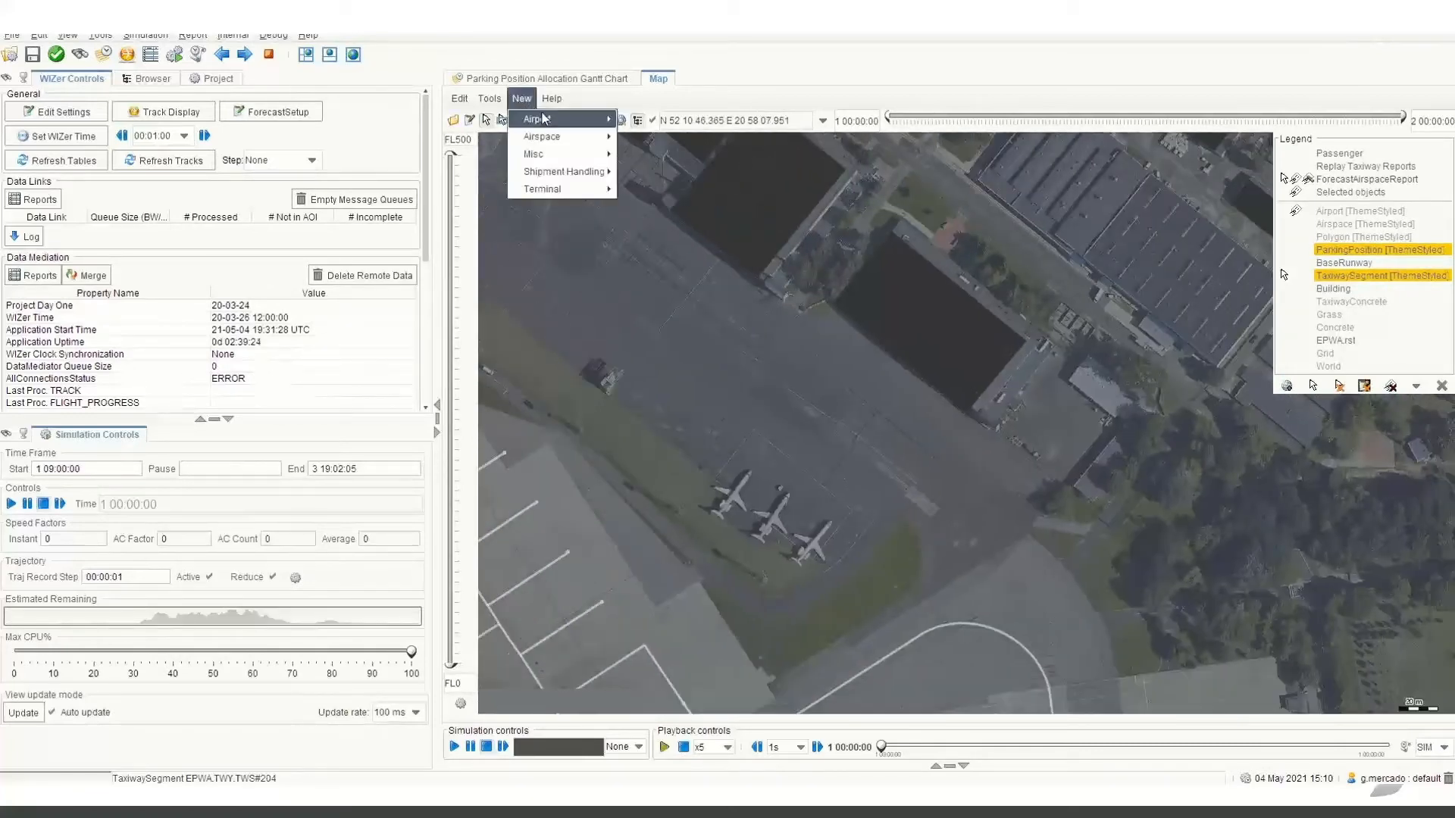
{"action": "mouse_move", "coordinate": [545, 119]}
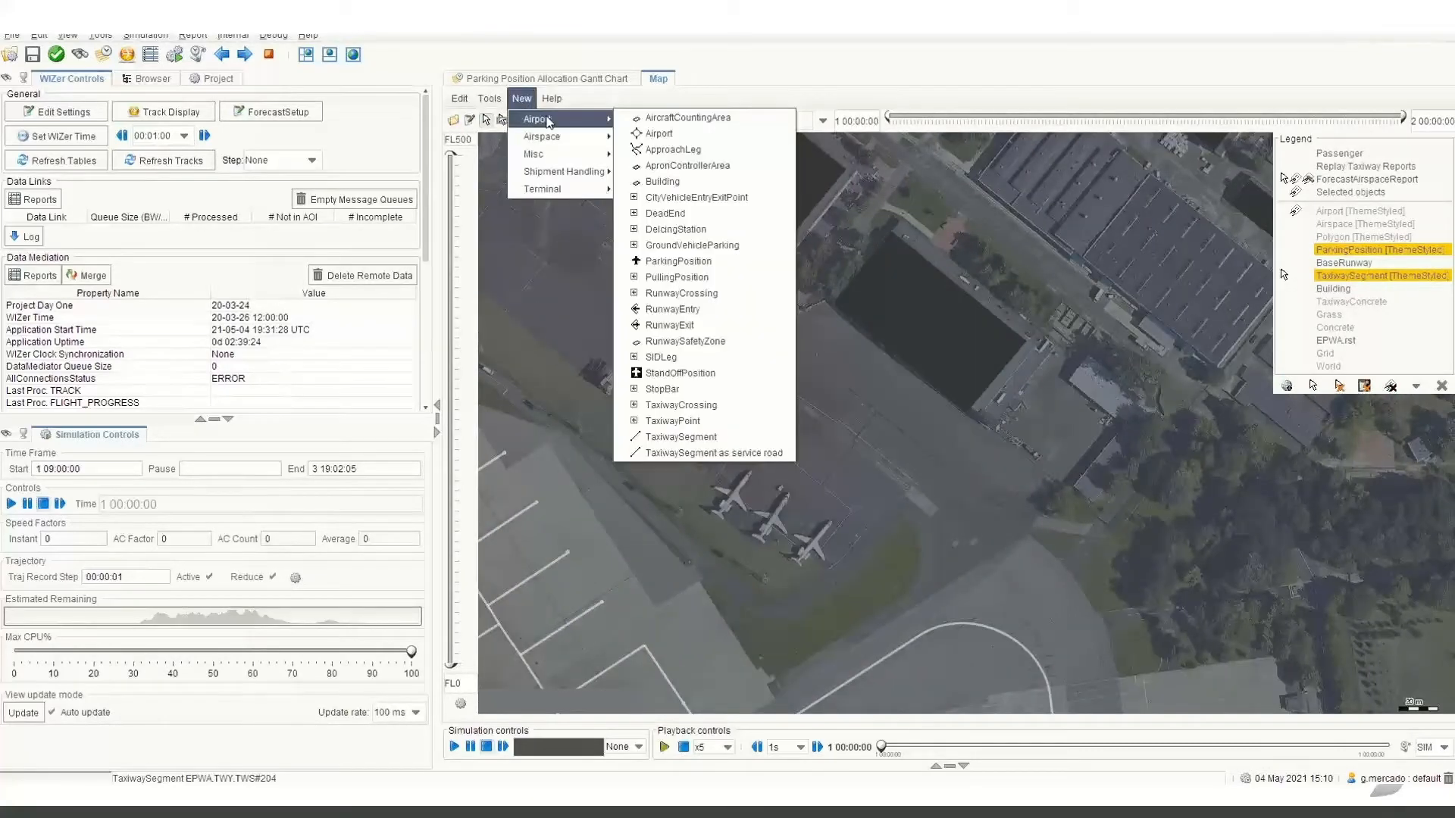
{"action": "left_click", "coordinate": [748, 423]}
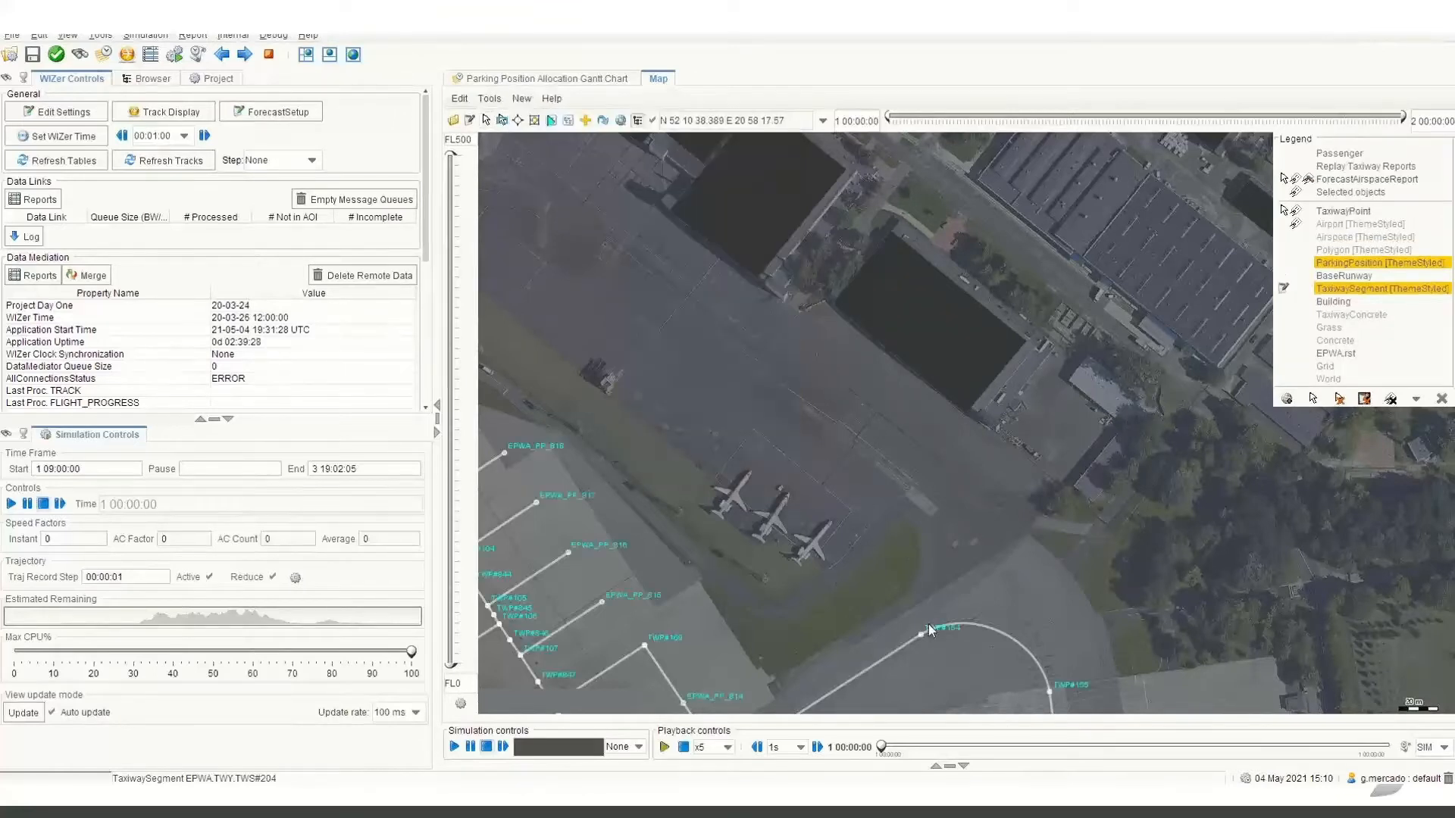
{"action": "left_click", "coordinate": [922, 635]}
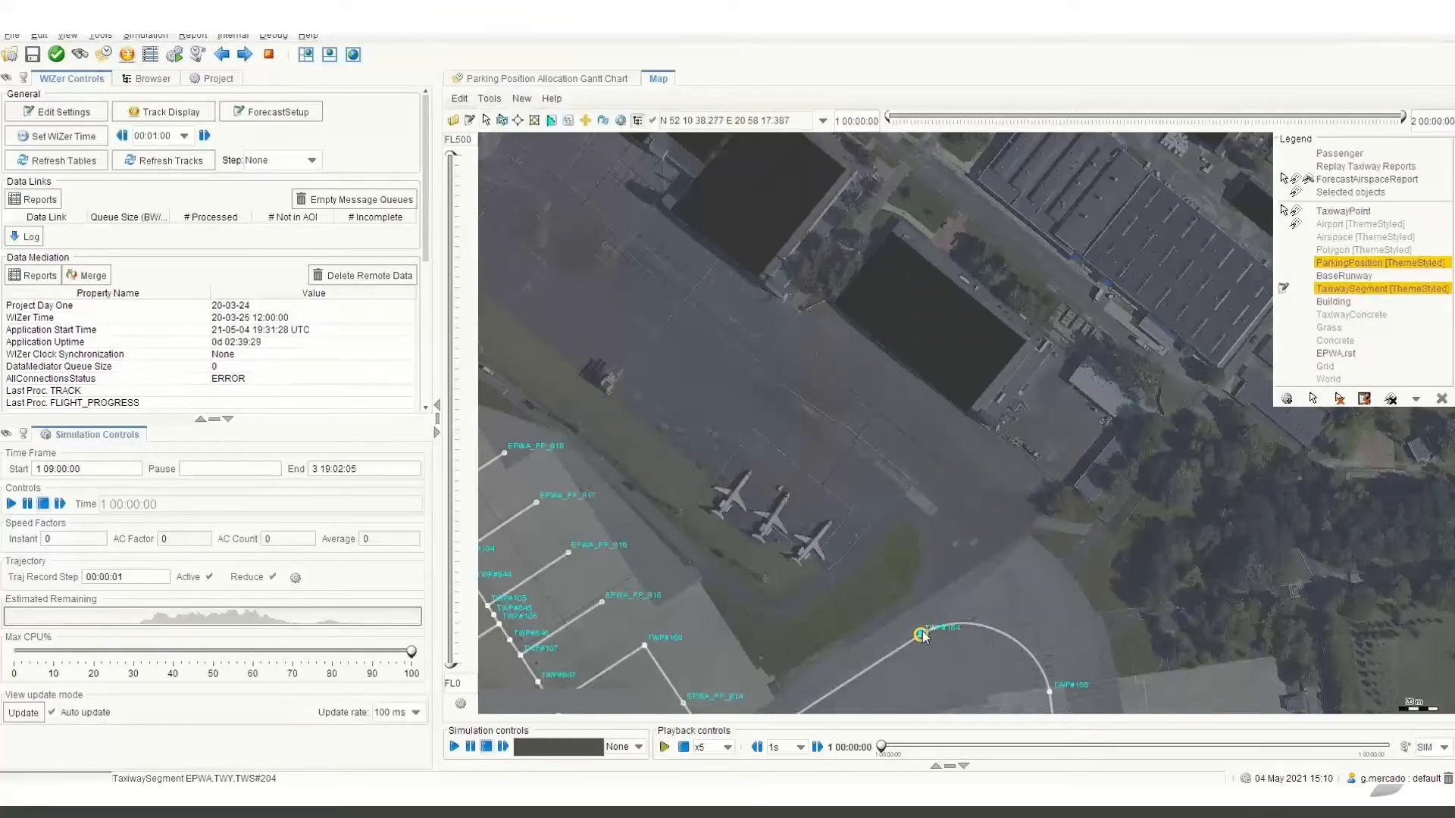
{"action": "left_click", "coordinate": [969, 503]}
{"action": "left_click", "coordinate": [711, 441]}
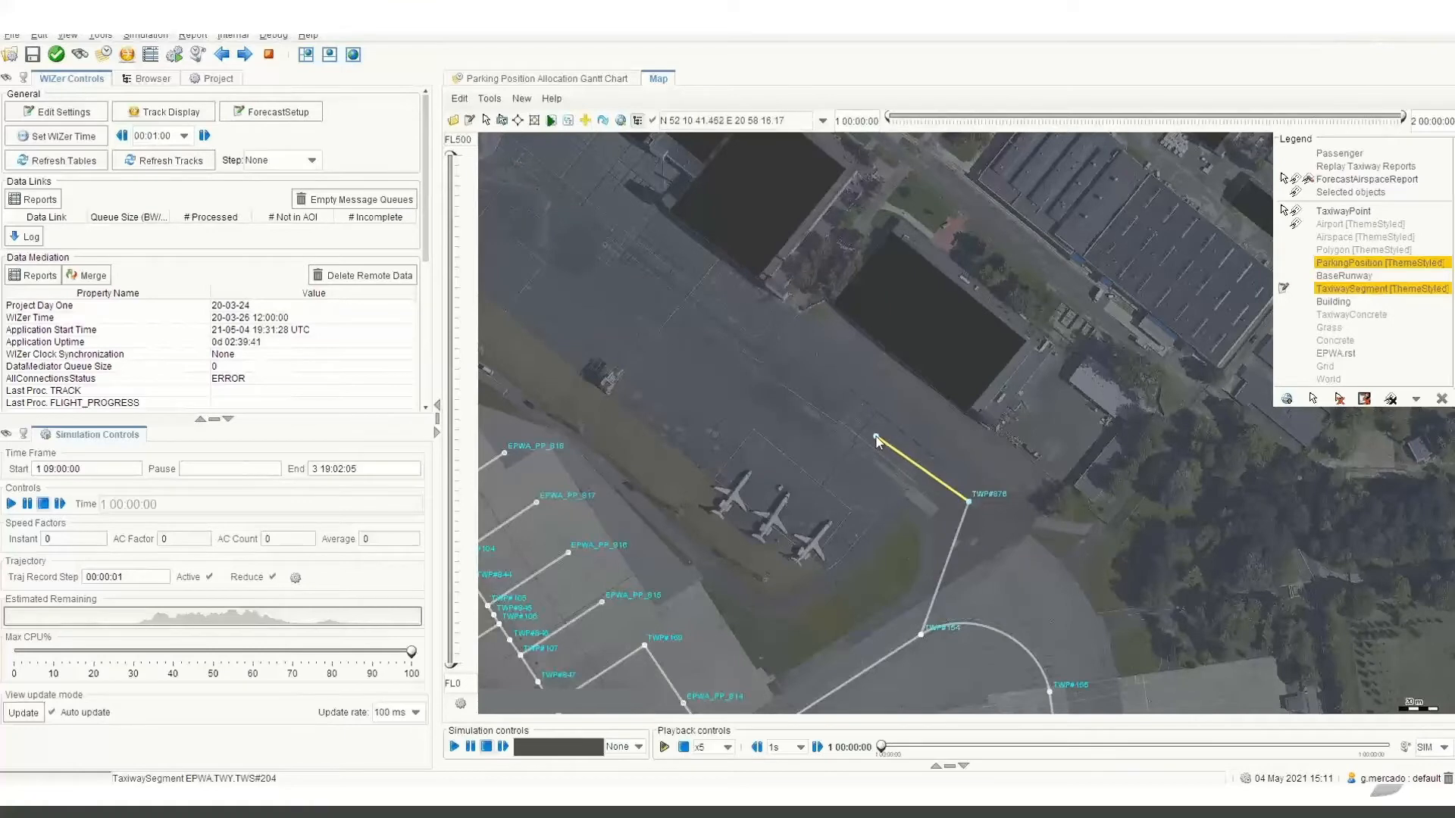
{"action": "left_click", "coordinate": [857, 475]}
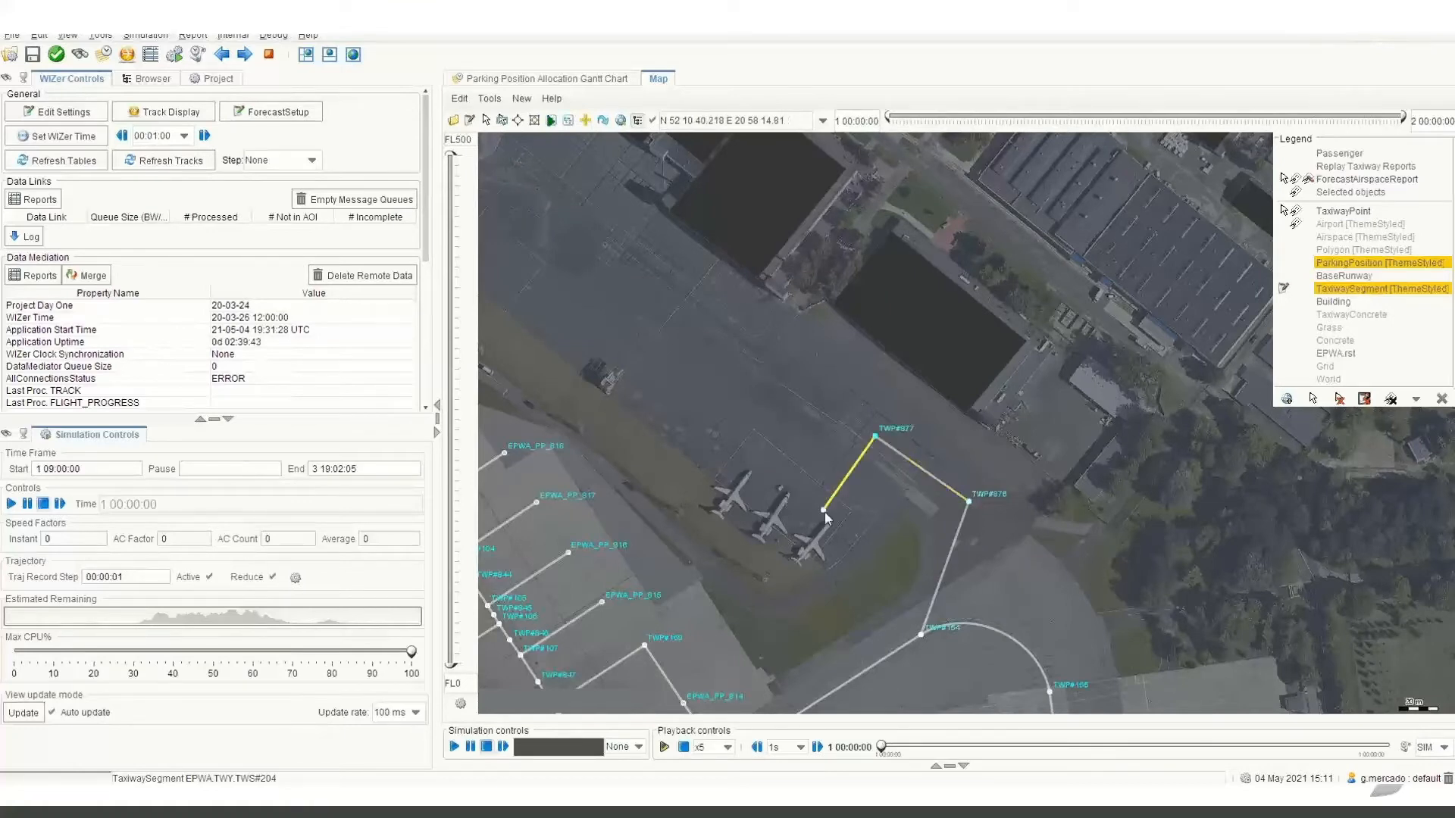
{"action": "double_click", "coordinate": [801, 550]}
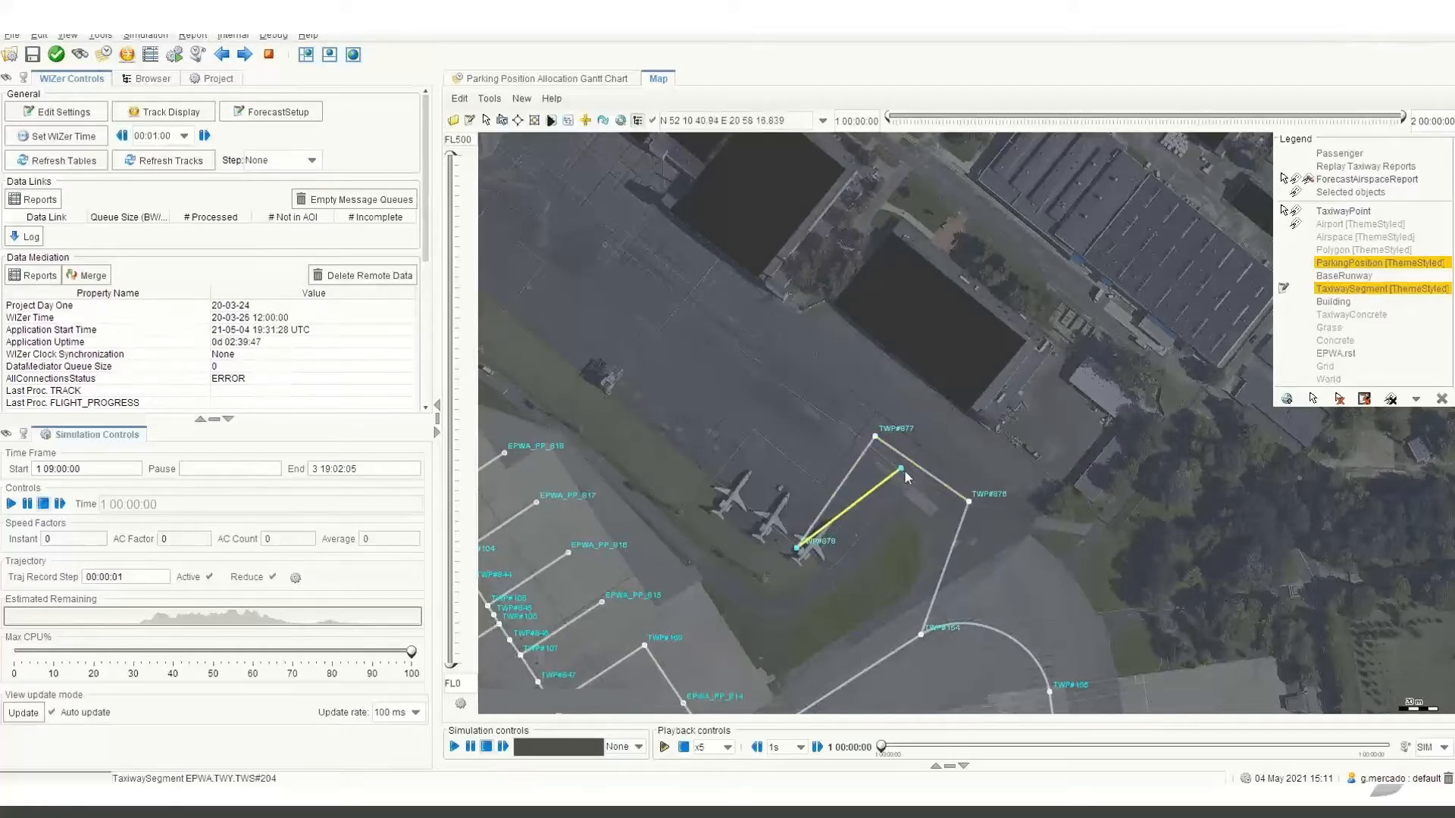
Bend the new segment leaving the apron loop into an outward arc toward the east.
{"action": "left_click", "coordinate": [940, 570]}
{"action": "left_click_drag", "start_coordinate": [943, 568], "coordinate": [961, 570]}
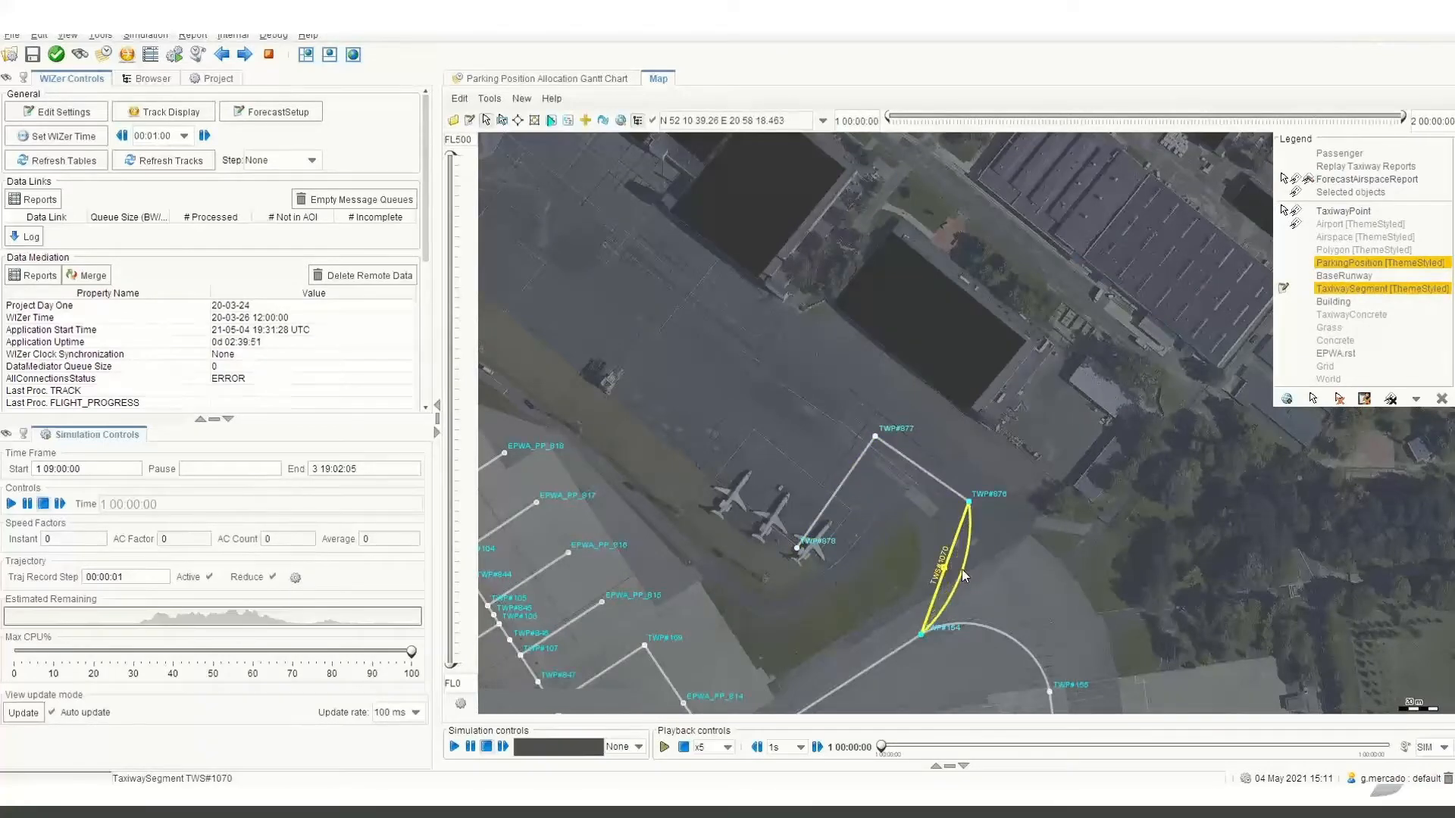
{"action": "left_click", "coordinate": [972, 462]}
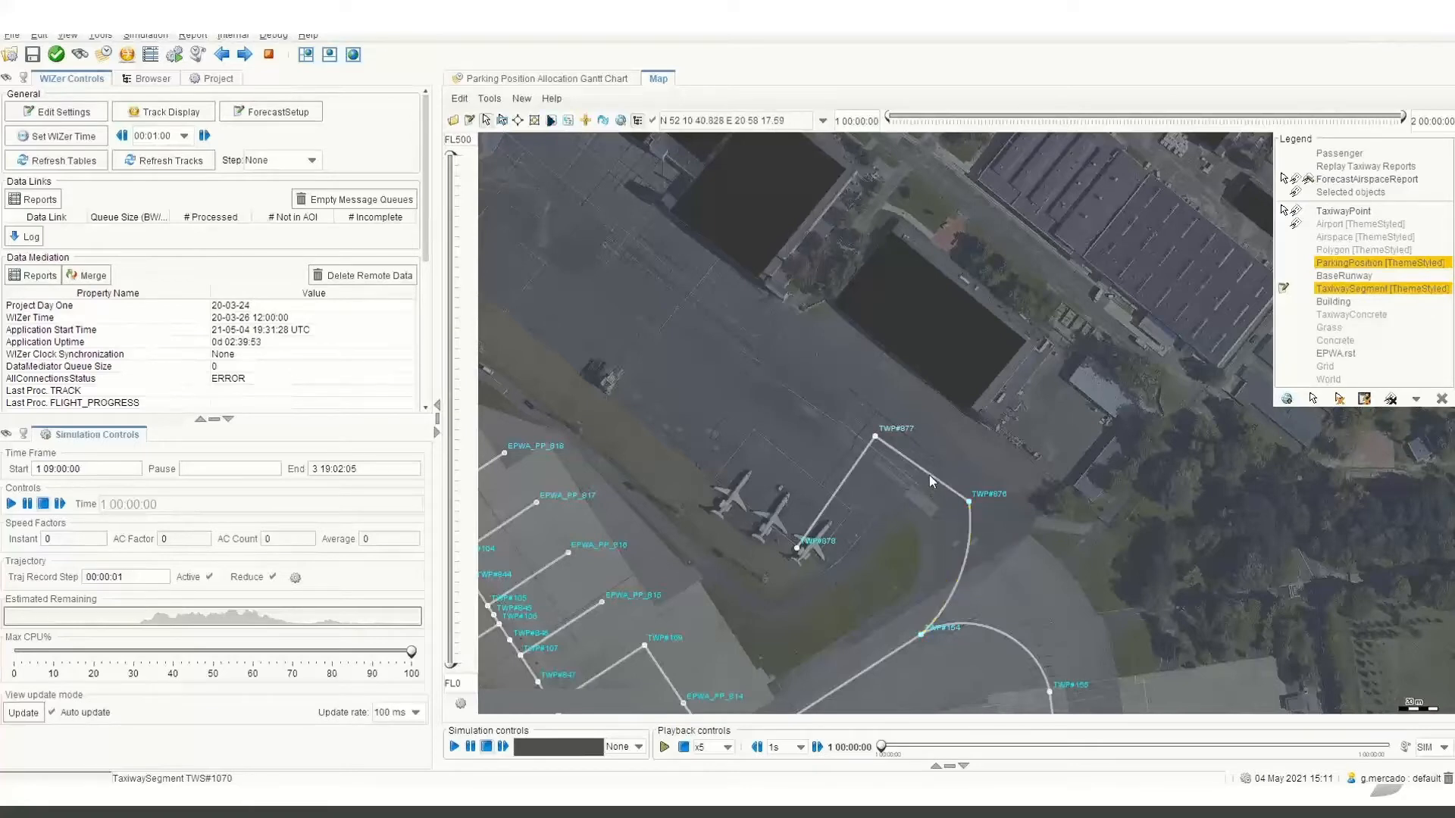
Draw taxiway segments from the first stand's junction a short way northwest to a new point, and down to the middle parked aircraft.
{"action": "left_click", "coordinate": [583, 122]}
{"action": "left_click", "coordinate": [874, 437]}
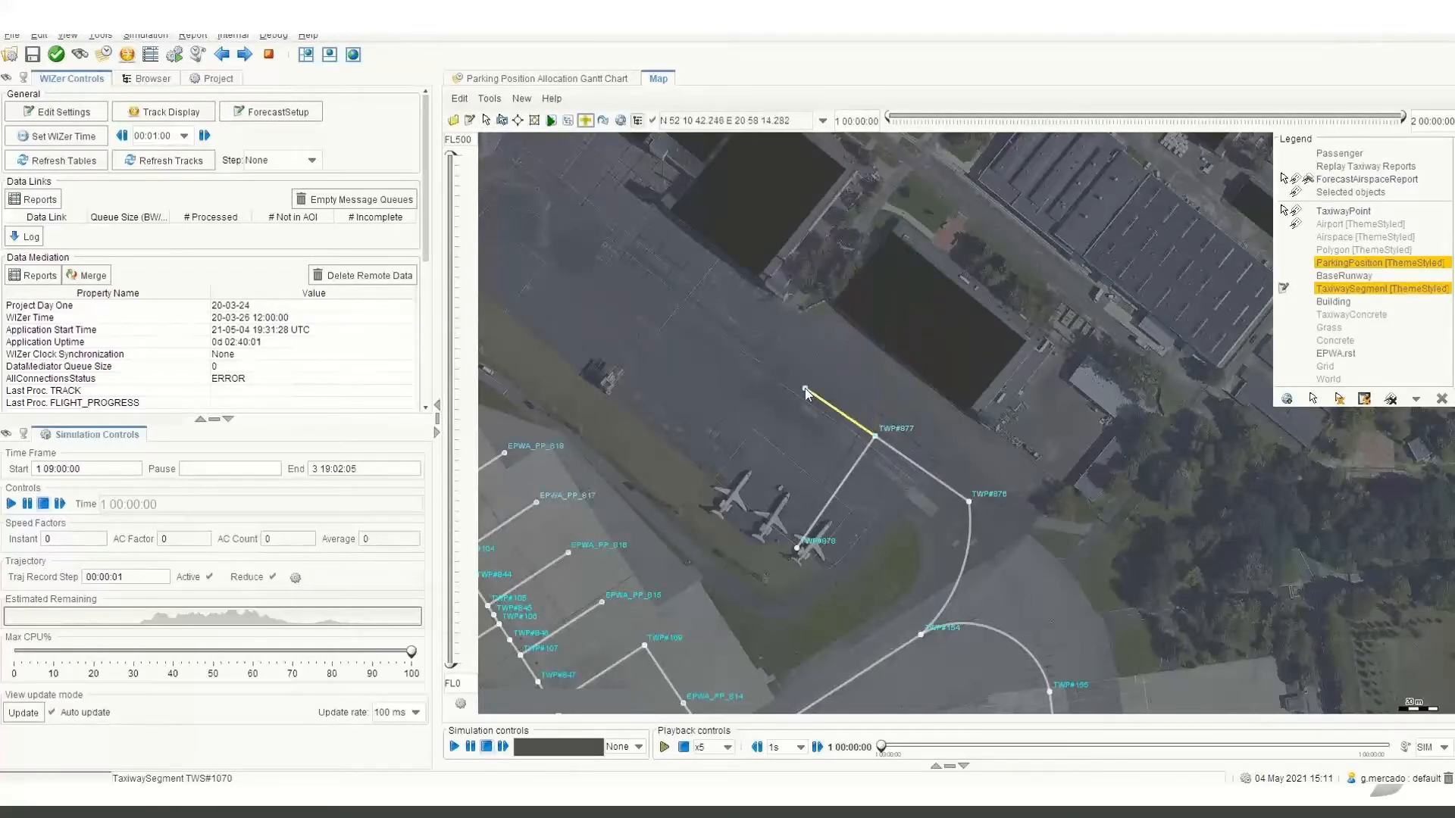
{"action": "left_click", "coordinate": [839, 411]}
{"action": "left_click", "coordinate": [714, 435]}
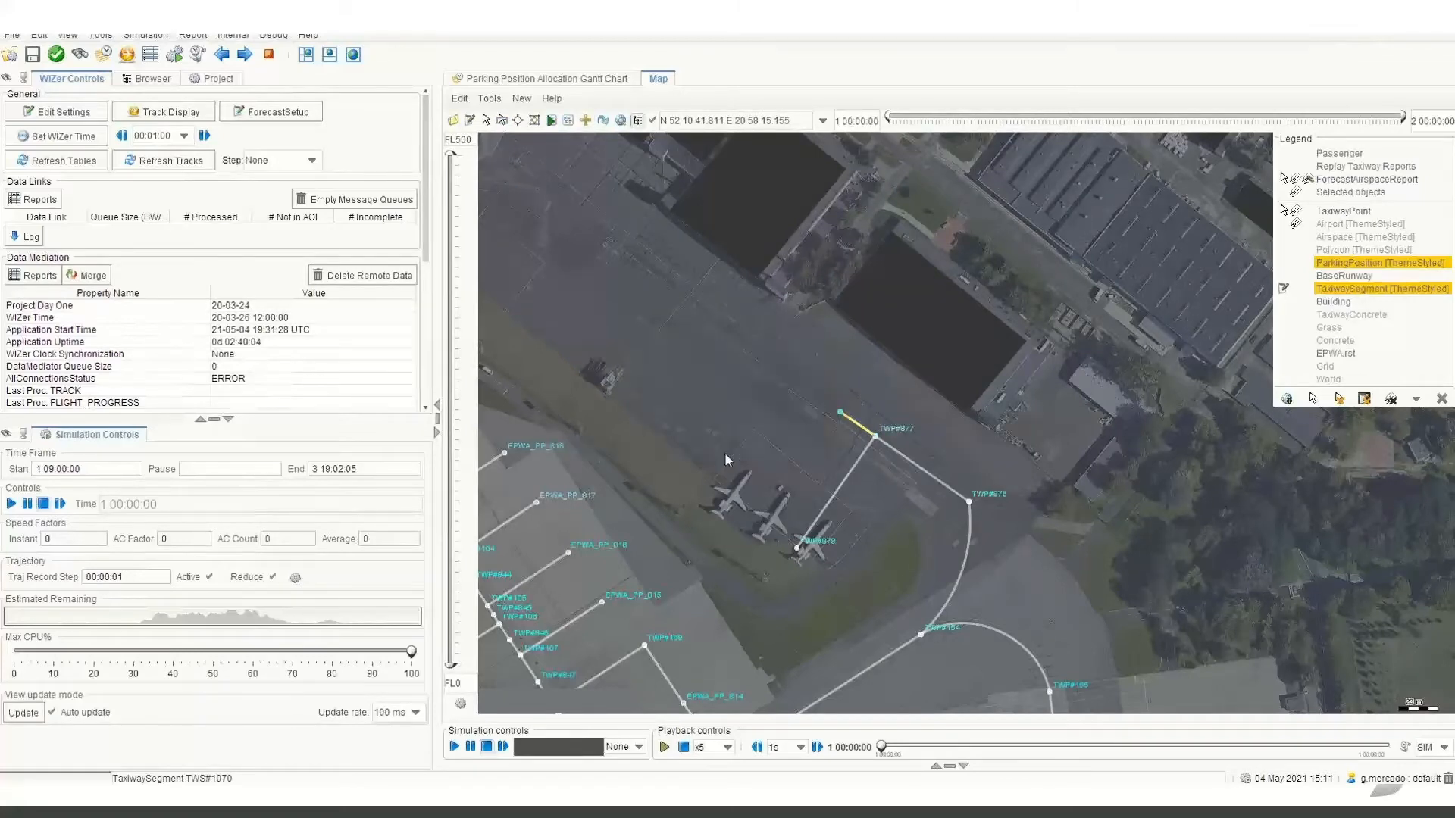
{"action": "left_click", "coordinate": [761, 526]}
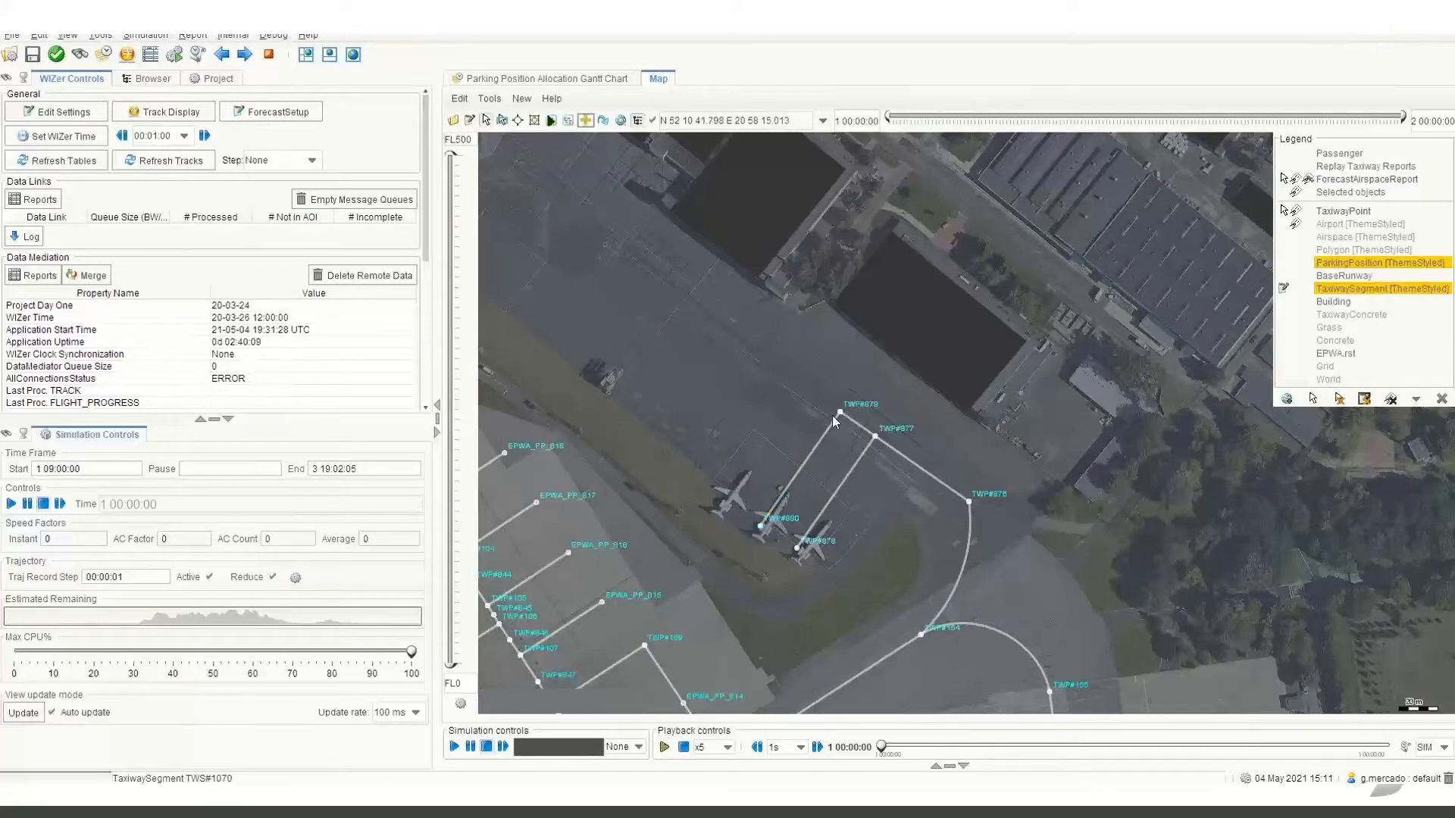
Extend the taxiway from the middle stand's junction northwest past the hangars, creating new taxiway points and turning its end southwest.
{"action": "left_click", "coordinate": [585, 120]}
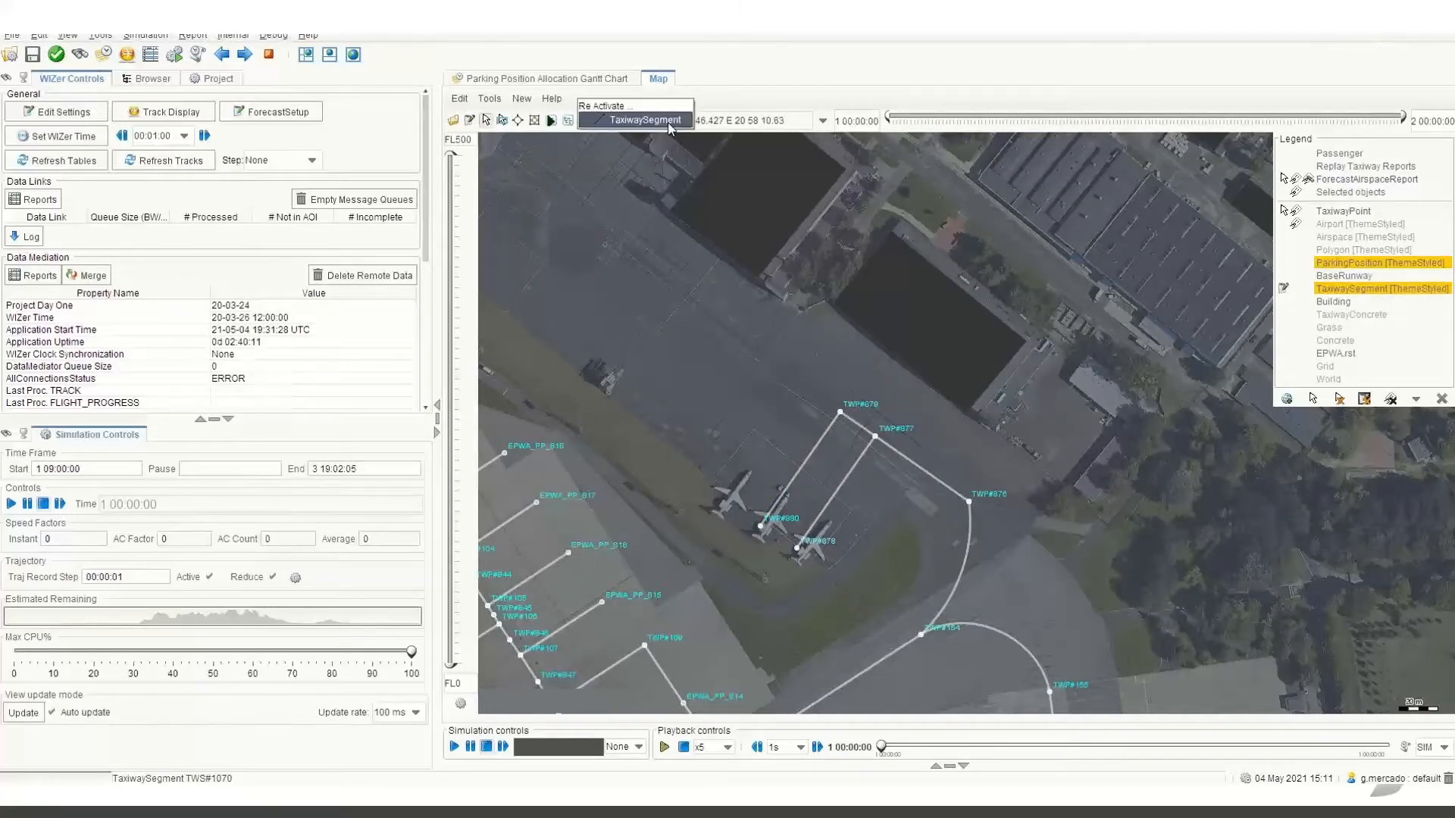
{"action": "left_click", "coordinate": [840, 411]}
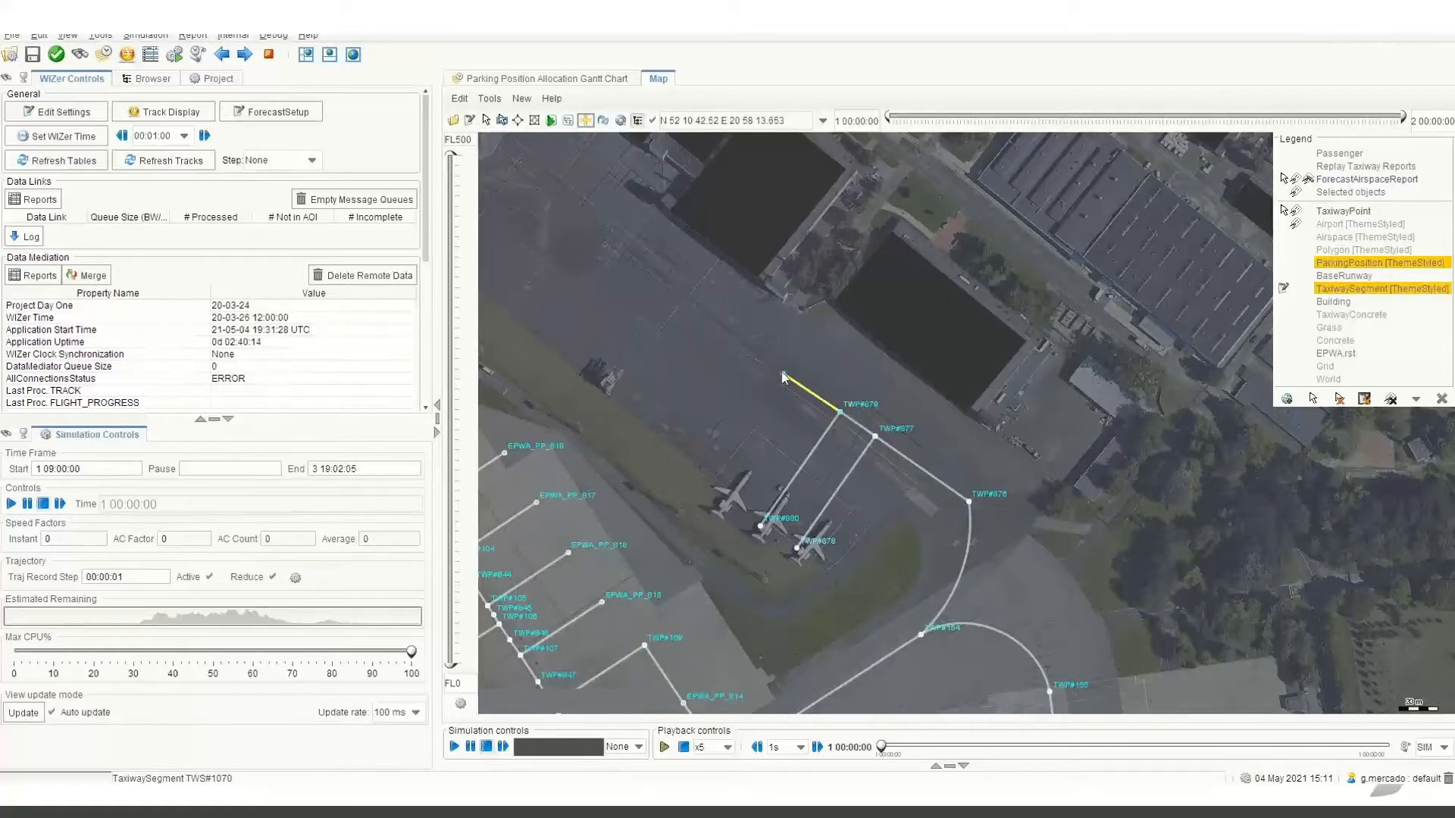
{"action": "left_click", "coordinate": [611, 248]}
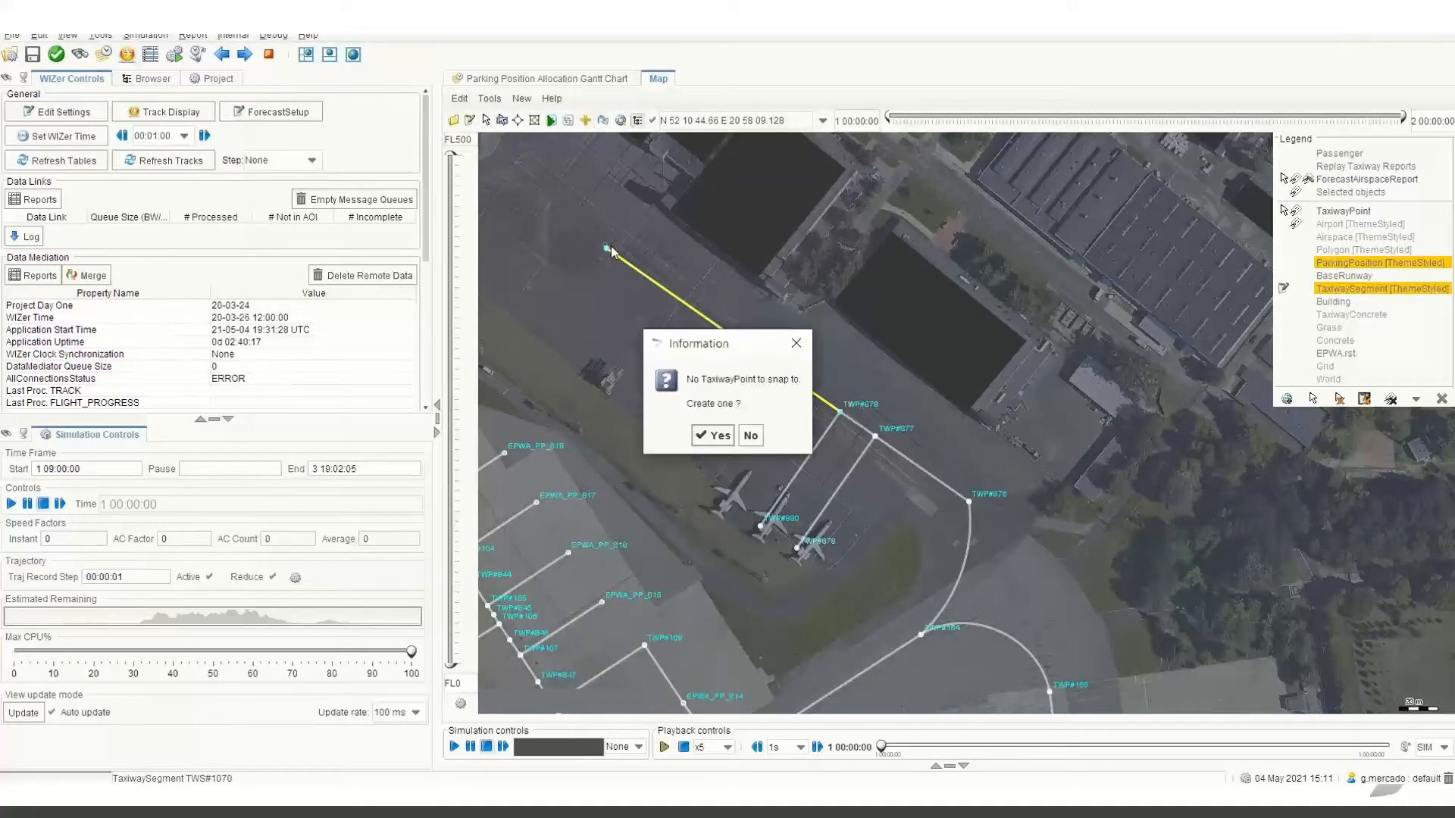
{"action": "left_click", "coordinate": [713, 439]}
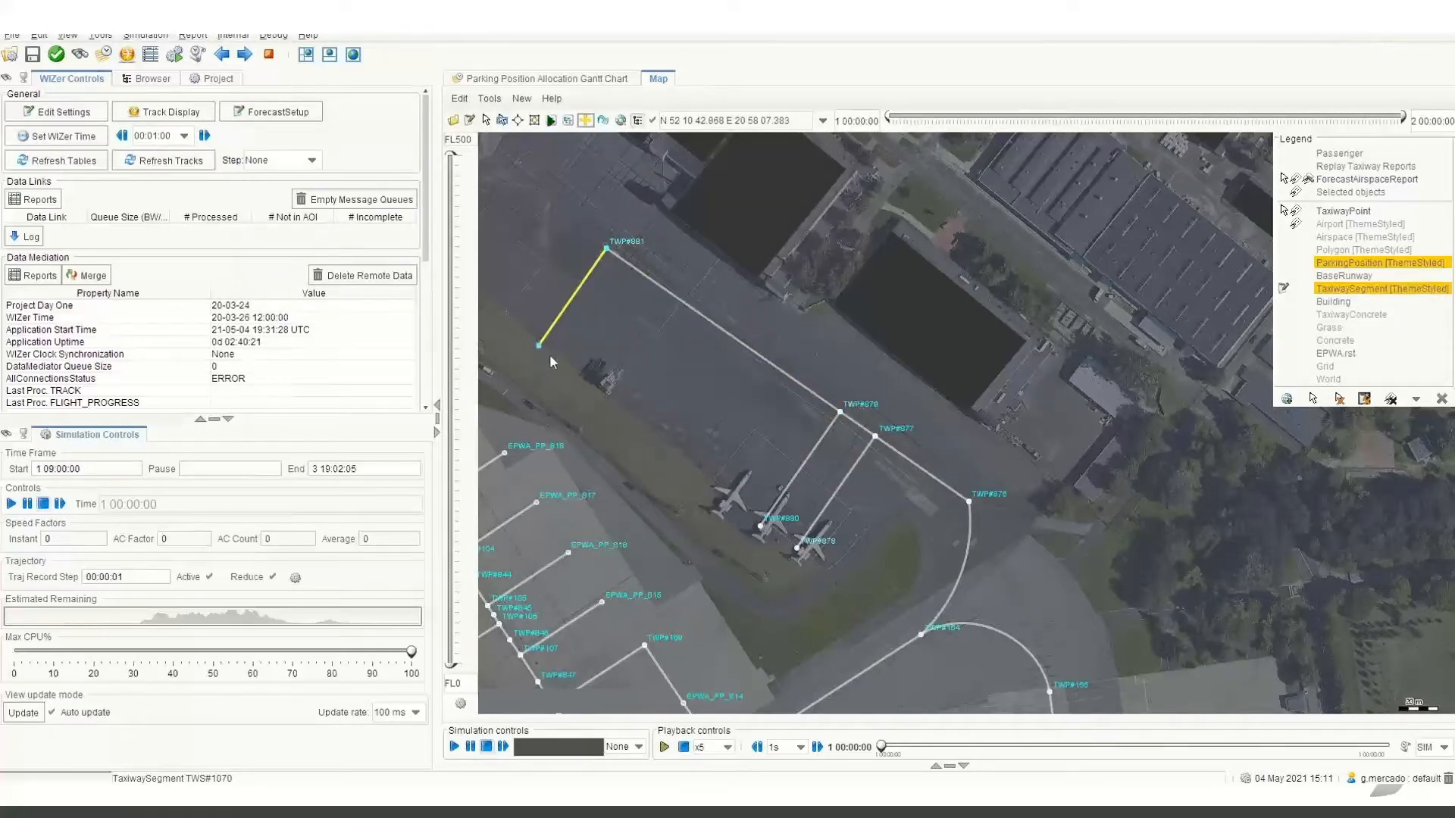
{"action": "left_click_drag", "start_coordinate": [610, 212], "coordinate": [976, 510]}
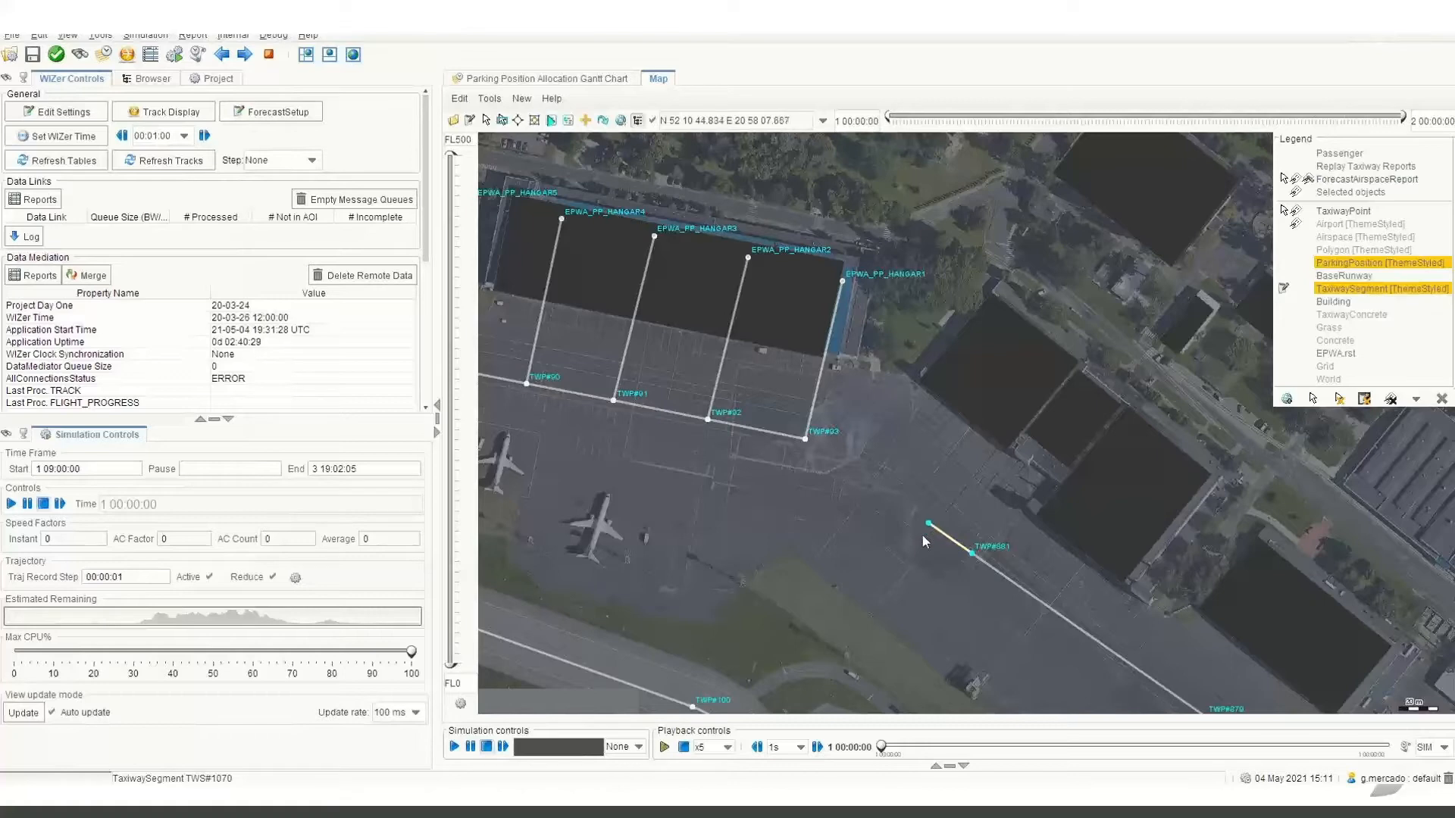
{"action": "left_click", "coordinate": [903, 564]}
{"action": "left_click", "coordinate": [870, 612]}
{"action": "right_click", "coordinate": [949, 620]}
Curve the short segment at the taxiway's northwest corner outward to round off the turn.
{"action": "scroll", "coordinate": [945, 560], "scroll_direction": "up", "scroll_amount": 1}
{"action": "left_click", "coordinate": [938, 556]}
{"action": "left_click_drag", "start_coordinate": [936, 560], "coordinate": [951, 531]}
Create a ParkingPosition on the end point of the taxiway segment leading to the middle parked aircraft.
{"action": "left_click_drag", "start_coordinate": [1101, 566], "coordinate": [812, 382]}
{"action": "scroll", "coordinate": [812, 382], "scroll_direction": "down", "scroll_amount": 2}
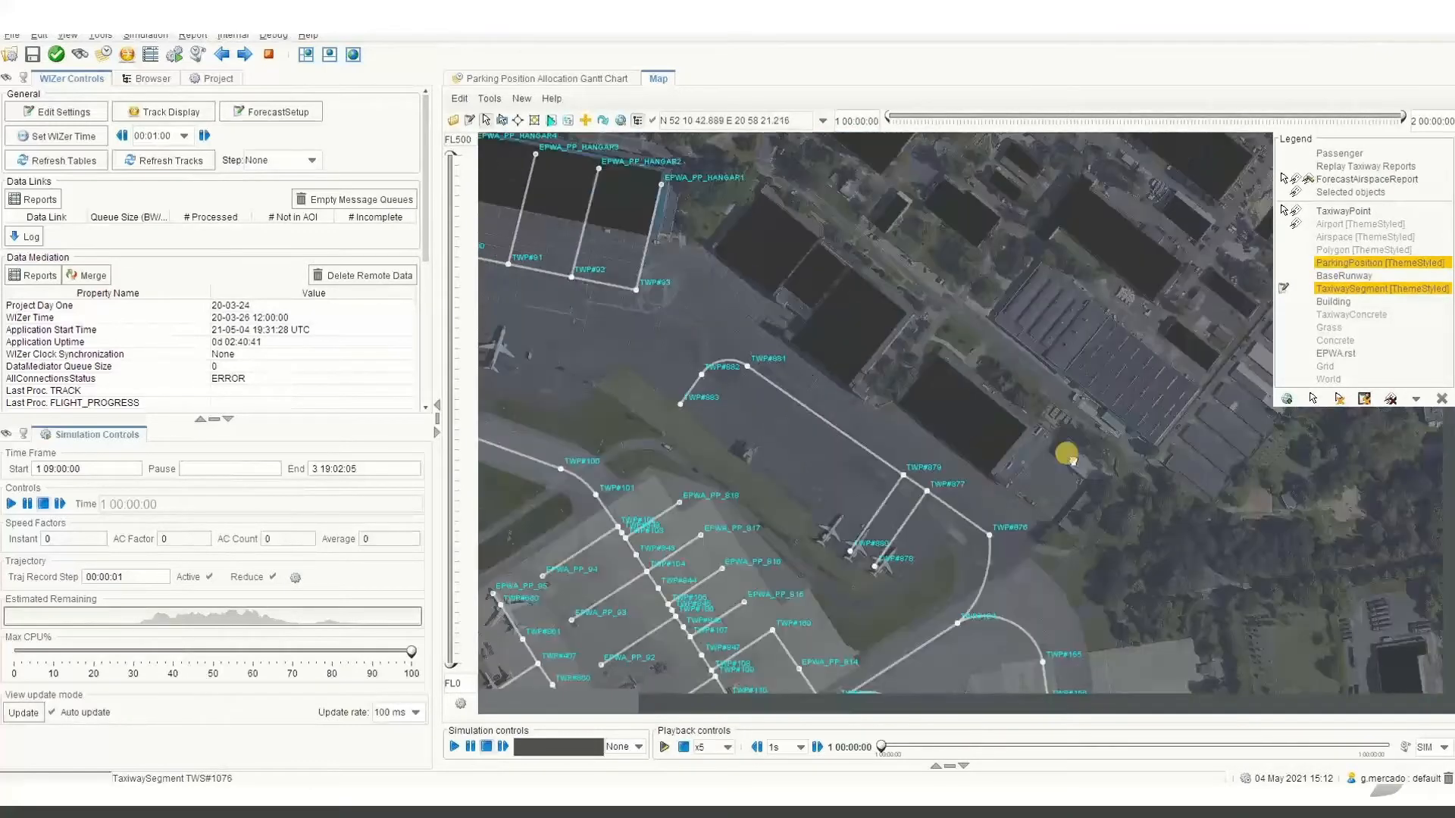
{"action": "left_click_drag", "start_coordinate": [1068, 456], "coordinate": [1007, 416]}
{"action": "scroll", "coordinate": [856, 505], "scroll_direction": "up", "scroll_amount": 2}
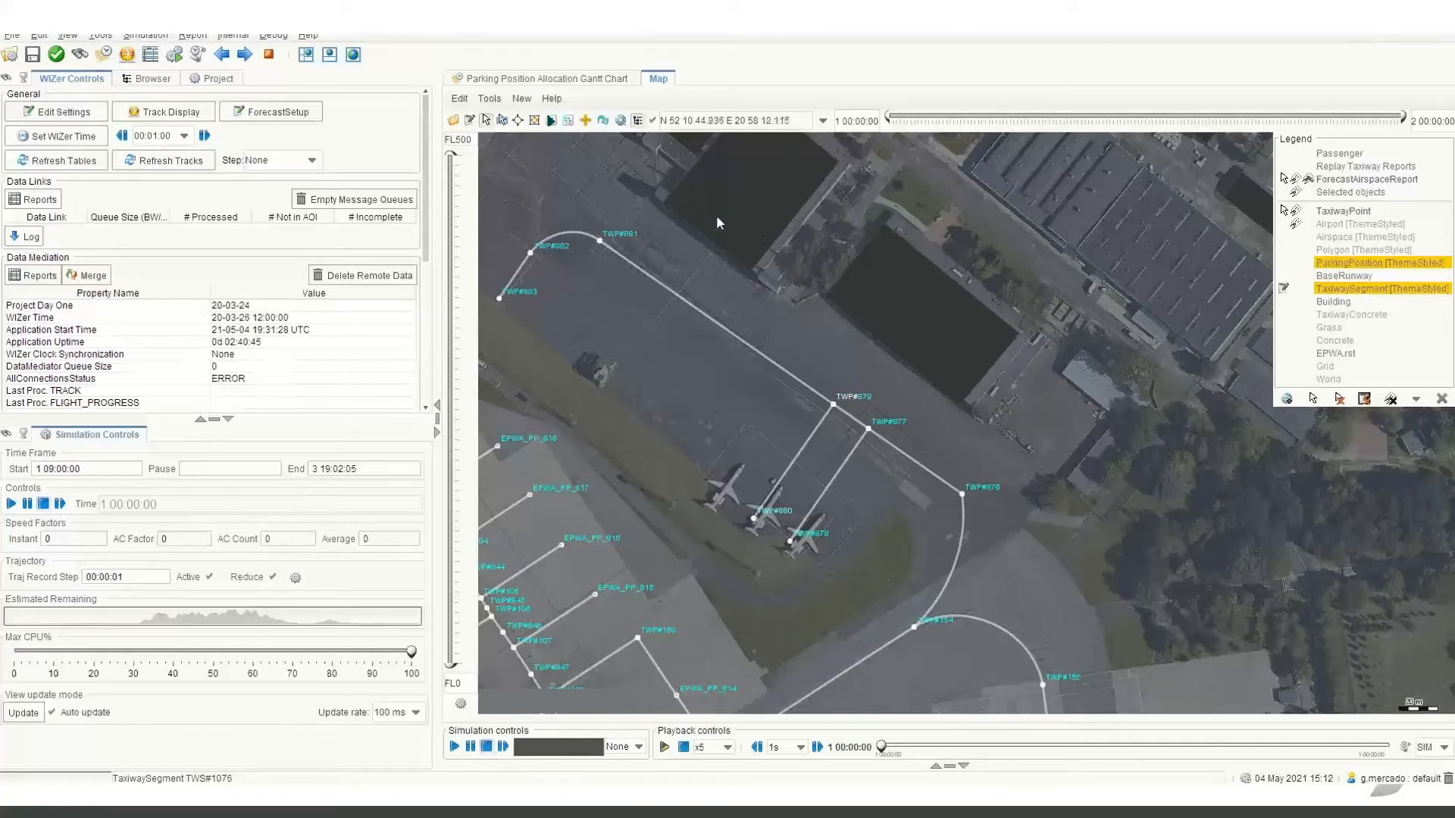
{"action": "left_click", "coordinate": [521, 98]}
{"action": "mouse_move", "coordinate": [538, 119]}
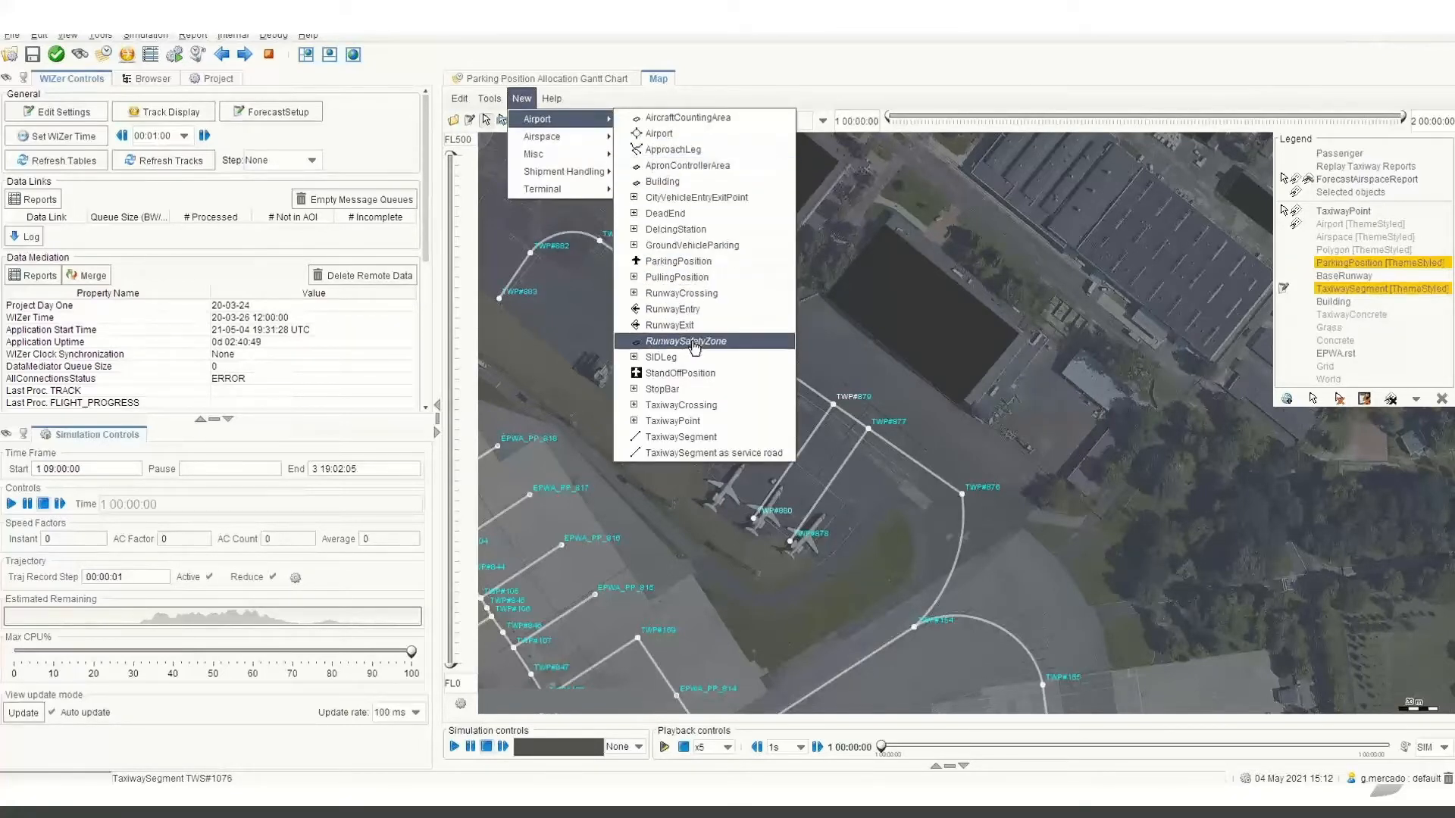
{"action": "left_click", "coordinate": [735, 266]}
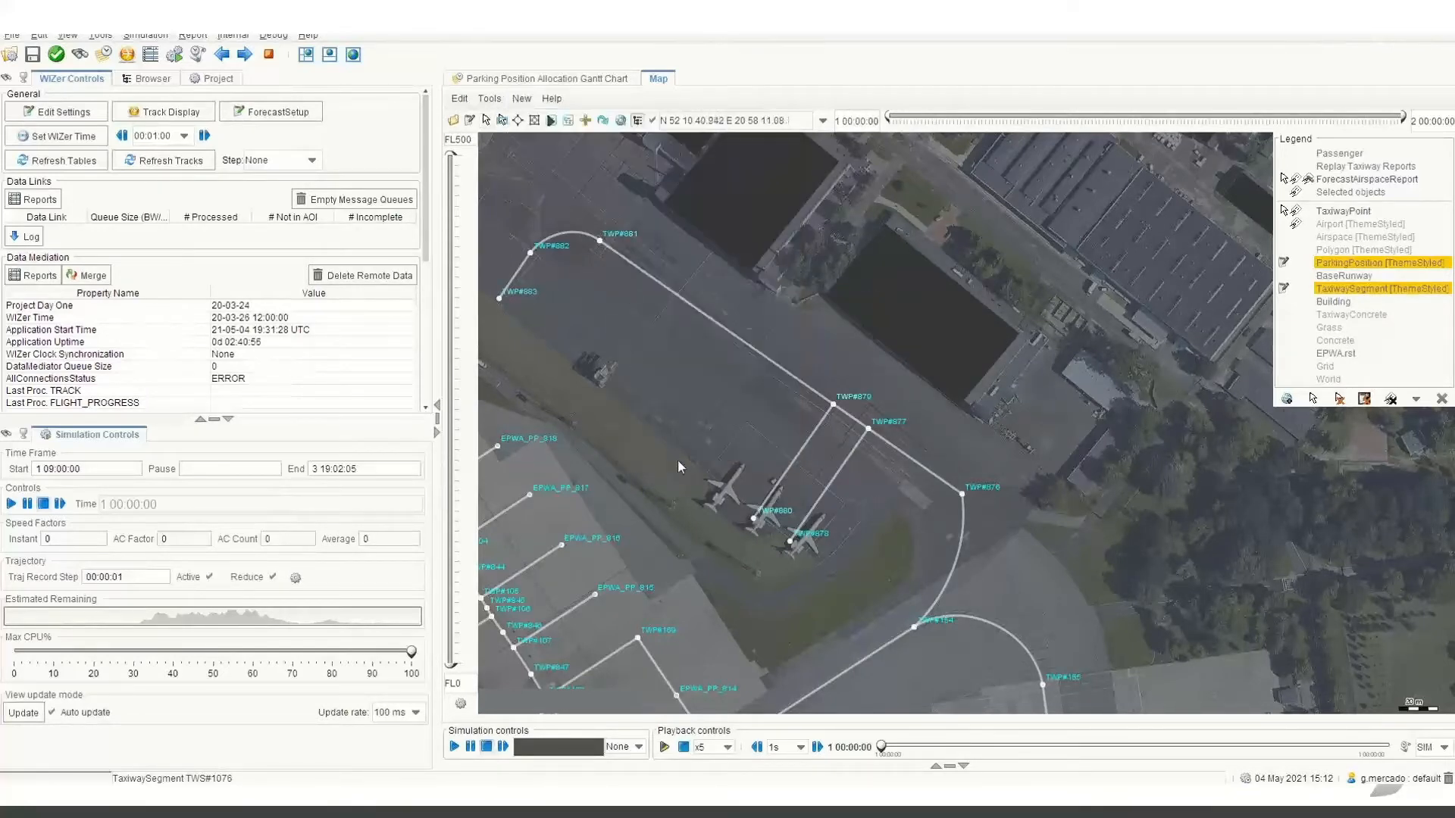
{"action": "left_click", "coordinate": [753, 520]}
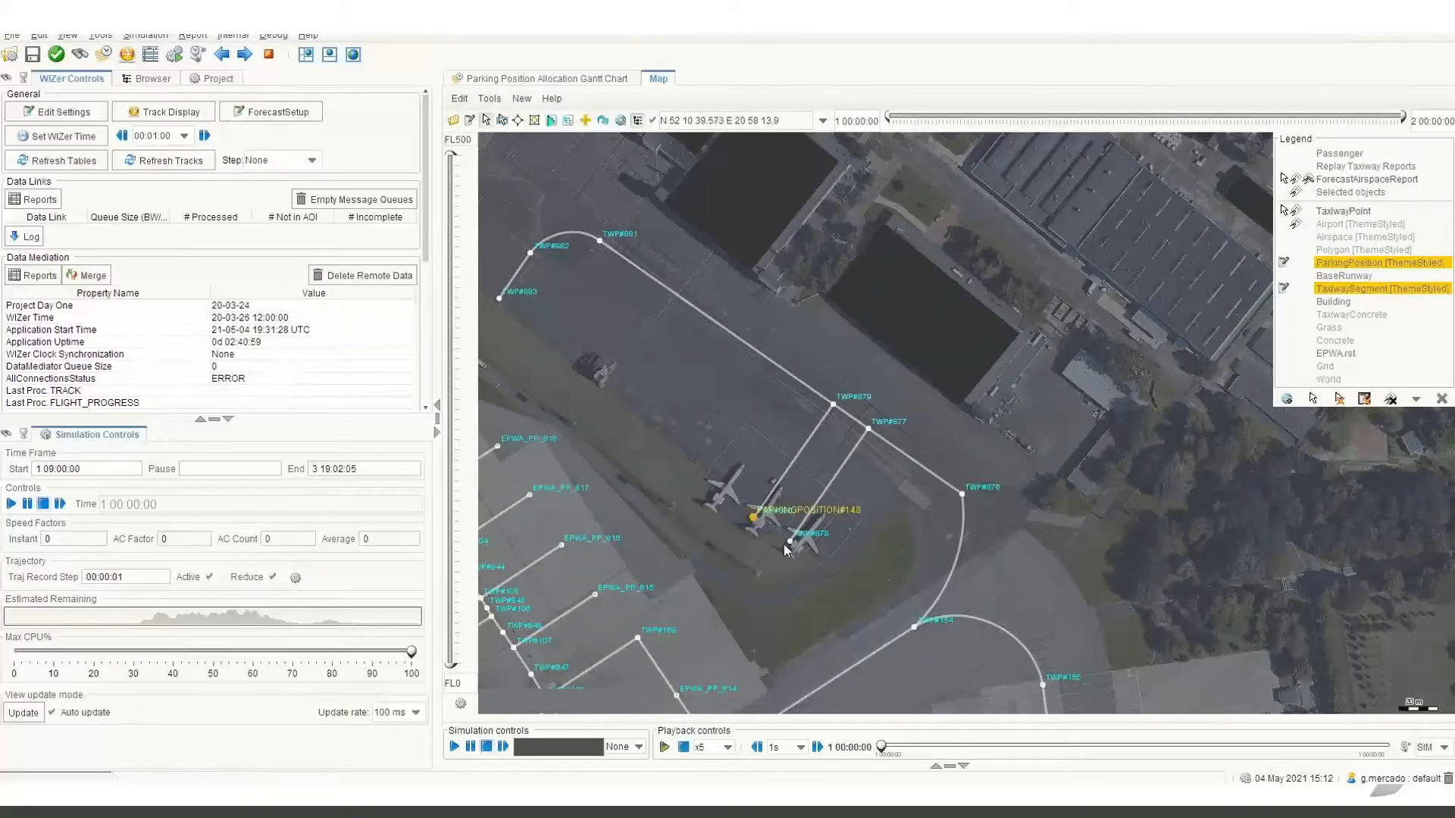